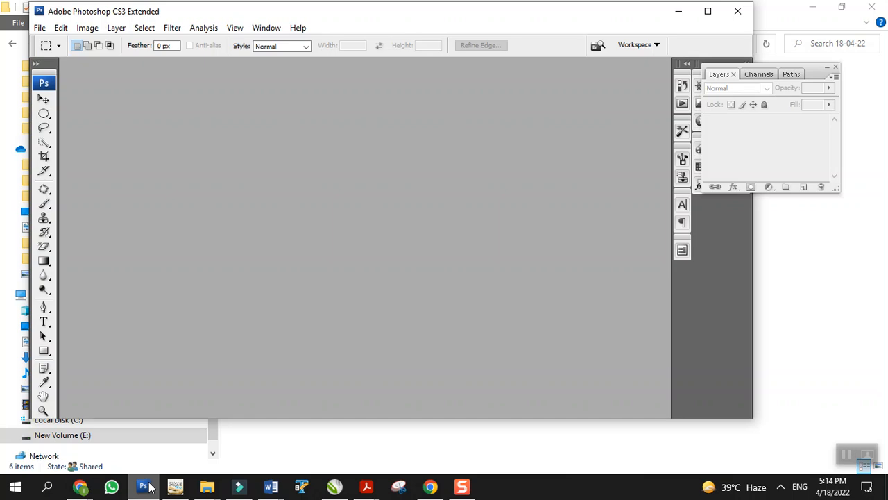
left_click(40, 28)
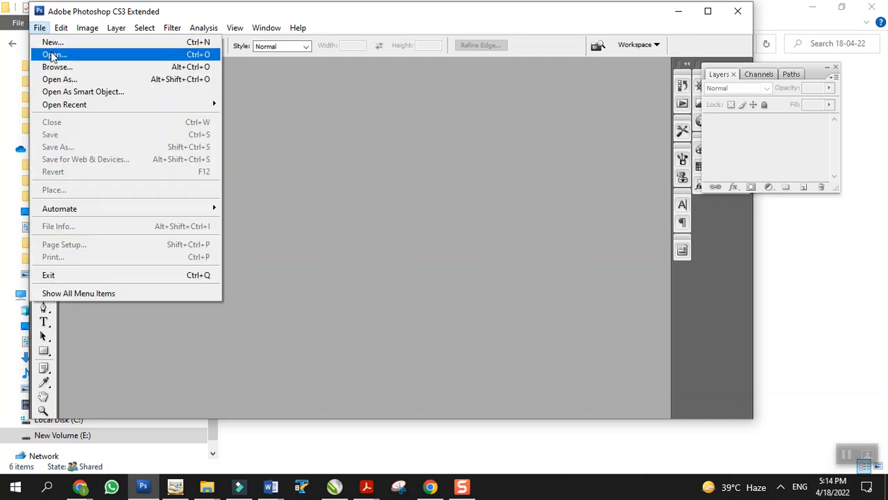
left_click(52, 55)
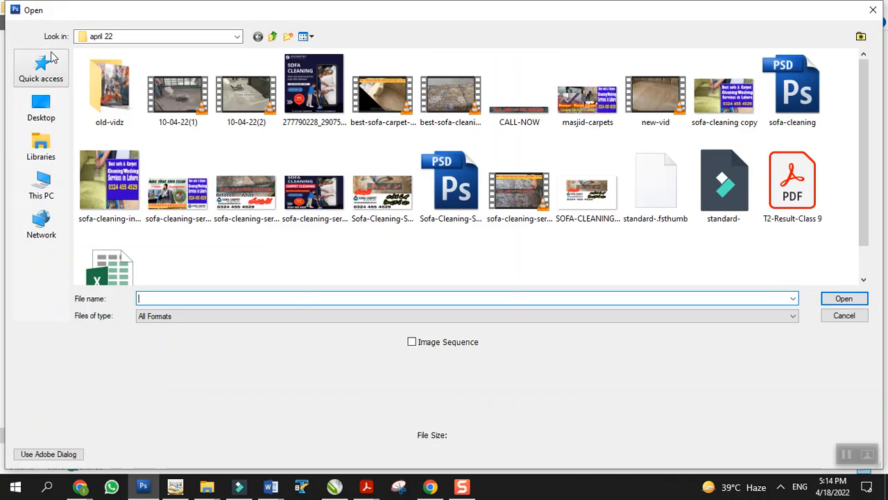
left_click(297, 87)
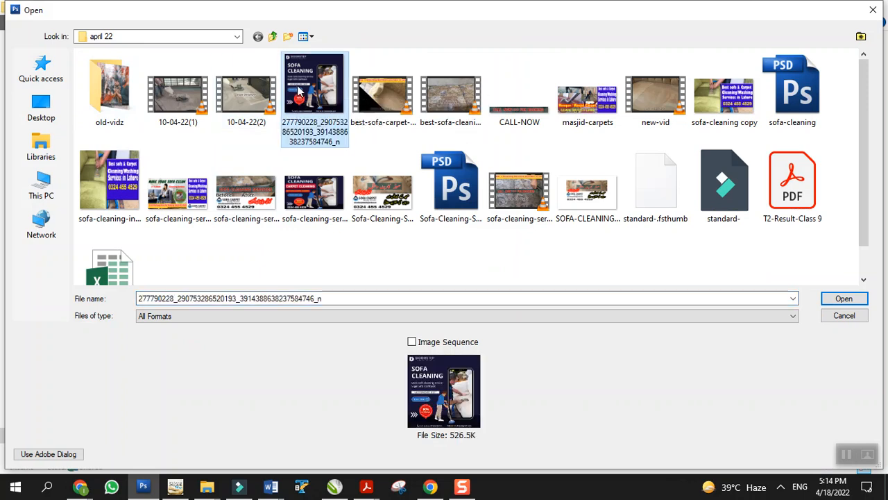
left_click(842, 298)
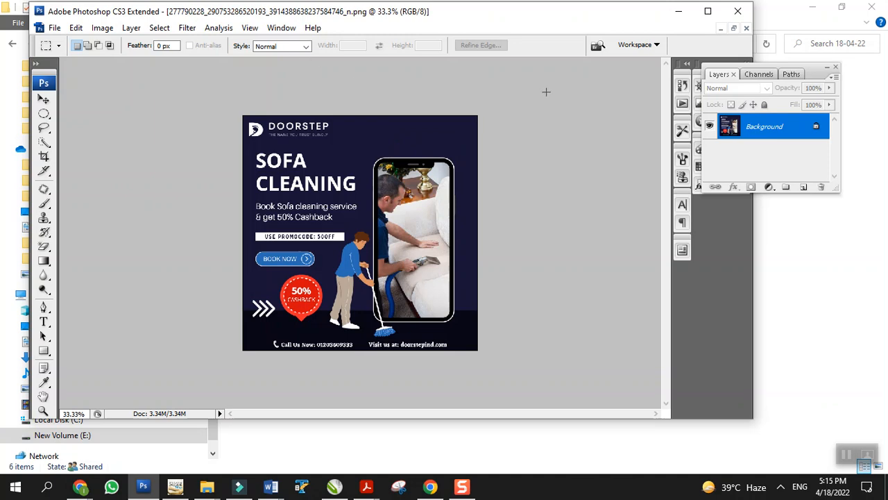
left_click(708, 11)
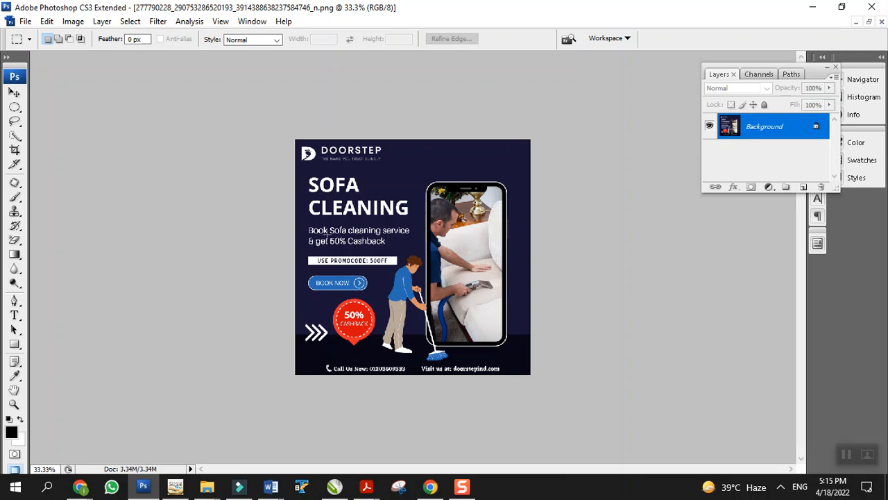
key("ctrl+0")
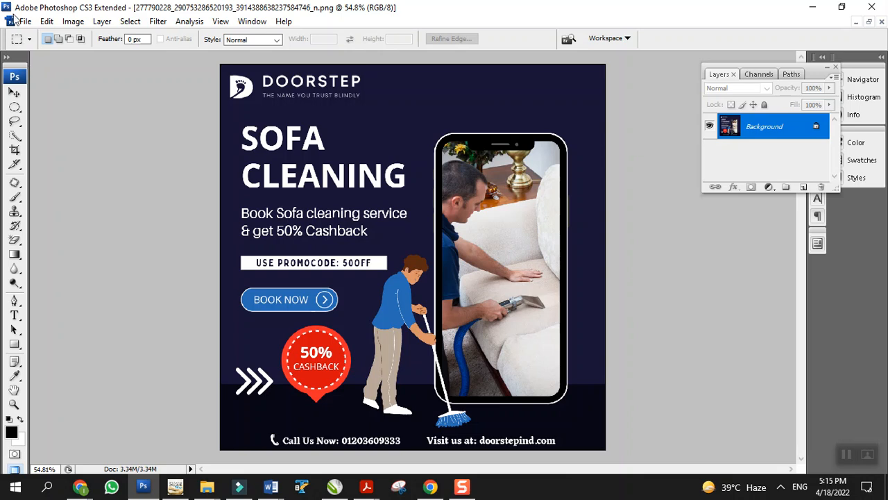
Erase the digit 5 of "50%" in the red cashback badge with the Clone Stamp, sampling the plain red above it.
left_click(13, 406)
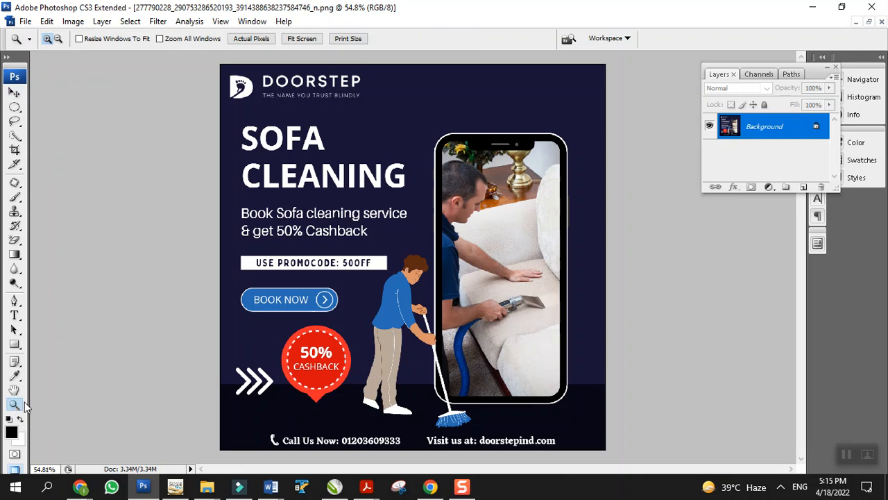
left_click_drag(258, 321, 365, 411)
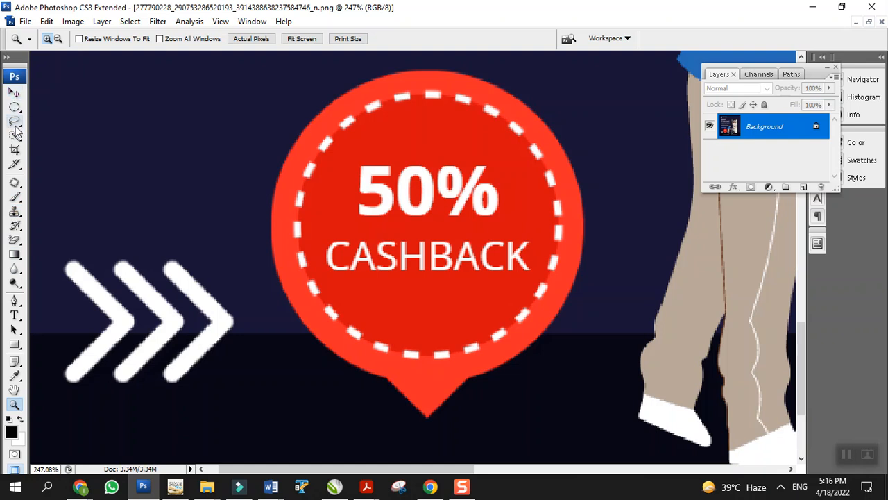
left_click(16, 211)
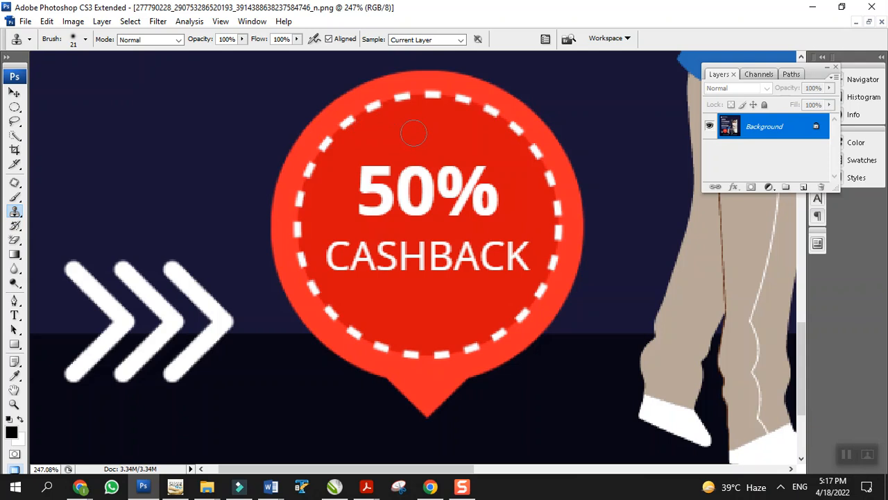
key("alt")
left_click(414, 133, "alt")
mouse_move(362, 174)
left_mouse_down()
mouse_move(385, 176)
mouse_move(360, 172)
mouse_move(381, 169)
mouse_move(363, 183)
mouse_move(378, 186)
mouse_move(379, 204)
mouse_move(364, 197)
left_mouse_up()
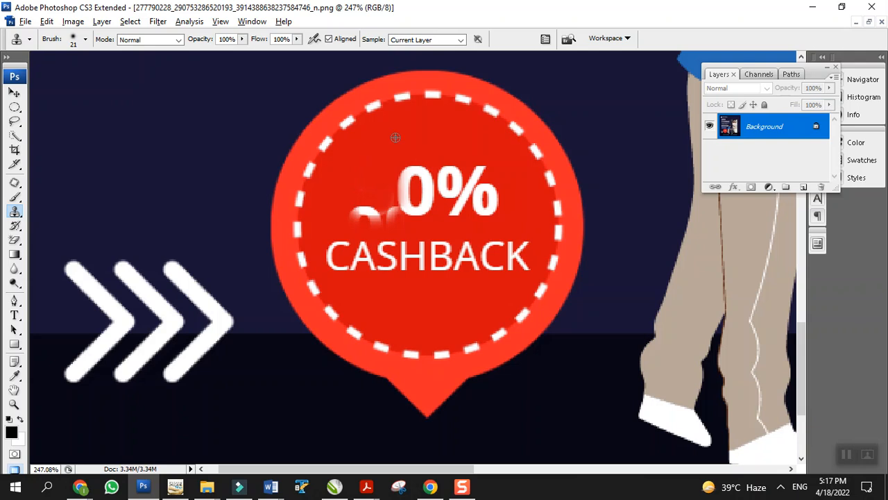
left_click_drag(357, 213, 391, 202)
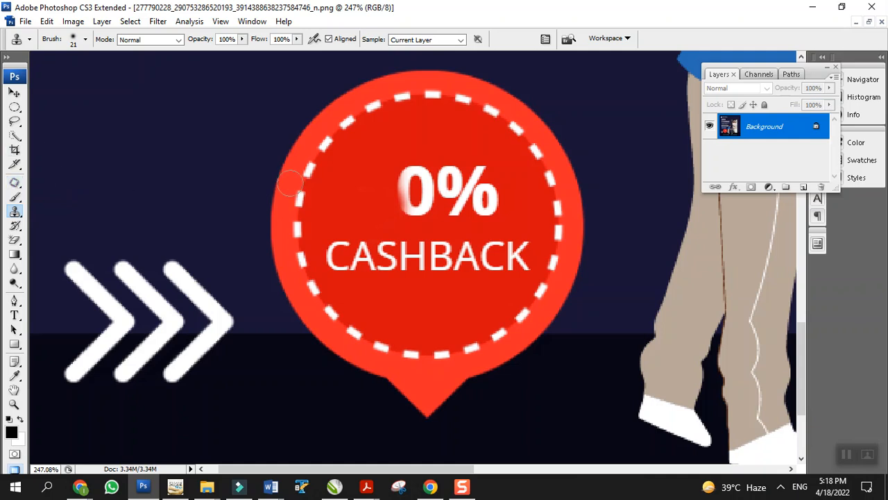
Cover the 0 of "50%" and its residue with the Patch tool, using plain red areas of the badge, and deselect.
left_click(14, 182)
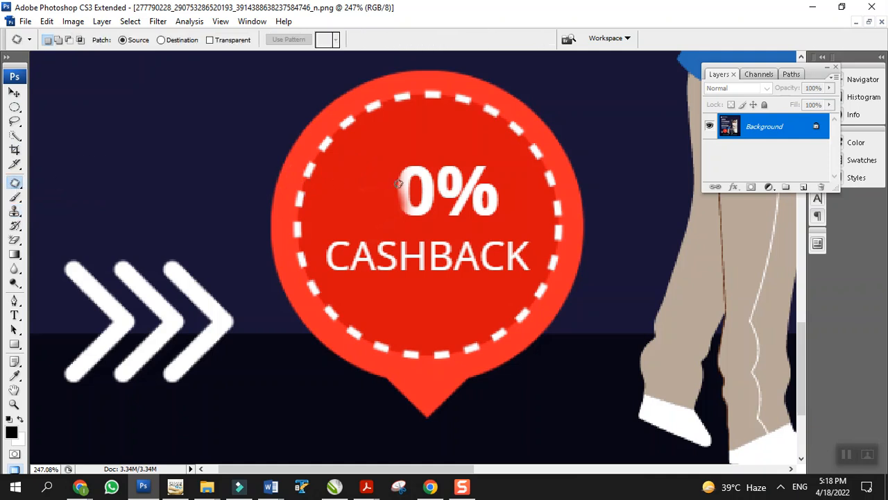
mouse_move(390, 184)
left_mouse_down()
mouse_move(396, 166)
mouse_move(415, 156)
mouse_move(433, 162)
mouse_move(441, 182)
mouse_move(426, 221)
mouse_move(408, 218)
mouse_move(391, 188)
mouse_move(349, 197)
left_mouse_up()
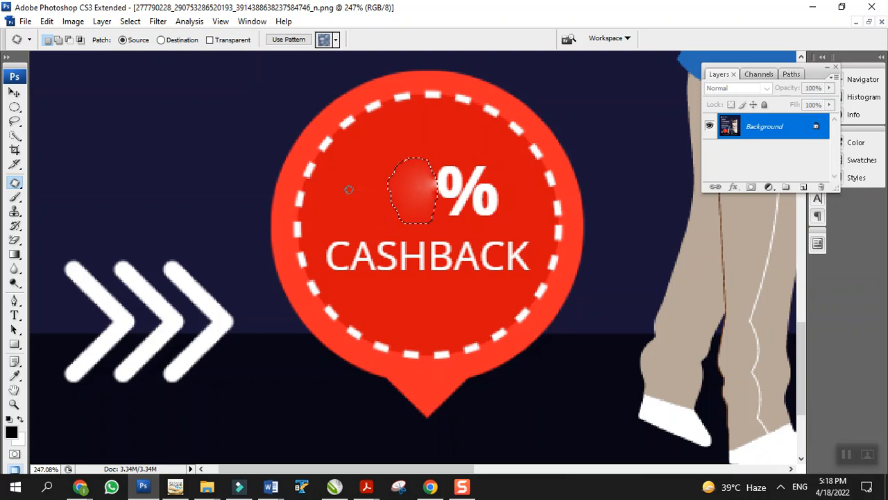
left_click(350, 199)
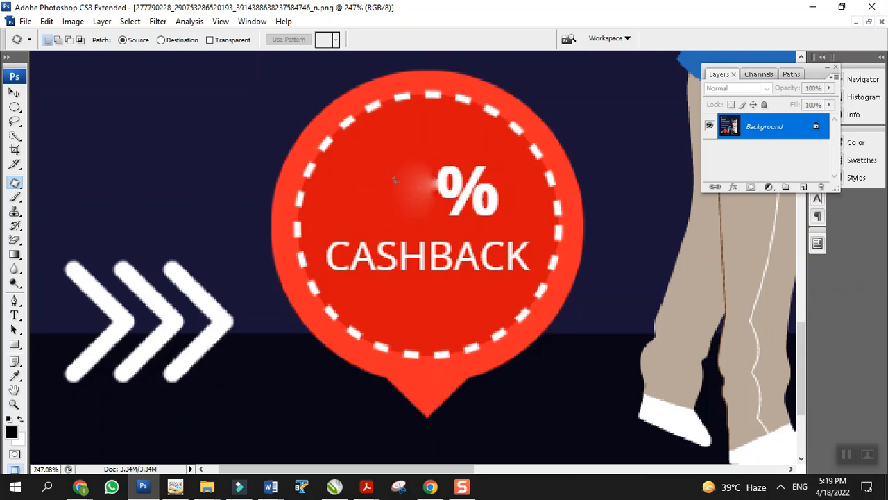
mouse_move(394, 183)
left_mouse_down()
mouse_move(407, 156)
mouse_move(431, 157)
mouse_move(437, 212)
mouse_move(406, 205)
mouse_move(393, 179)
mouse_move(404, 187)
mouse_move(415, 148)
mouse_move(451, 136)
left_mouse_up()
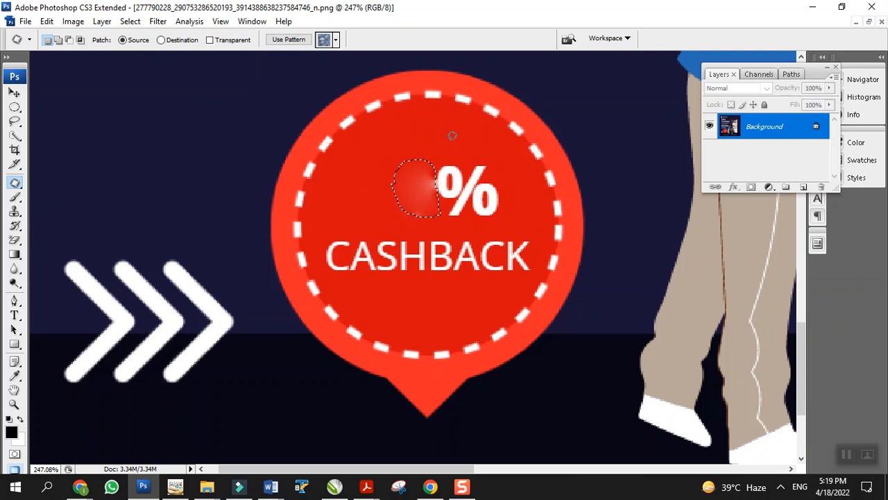
key("ctrl+d")
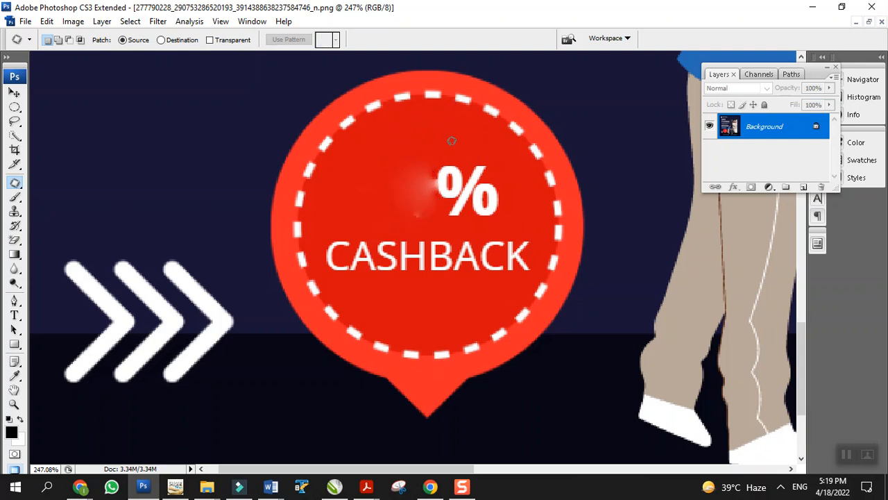
Clone plain red from the badge over the smudge left by the 0 and over the percent sign.
left_click(15, 213)
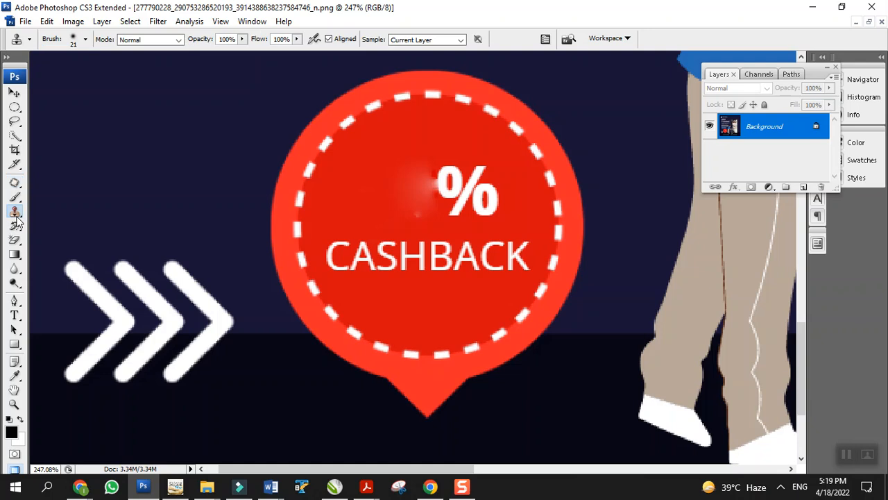
left_click(439, 124, "alt")
mouse_move(414, 177)
left_mouse_down()
mouse_move(420, 166)
mouse_move(416, 214)
left_mouse_up()
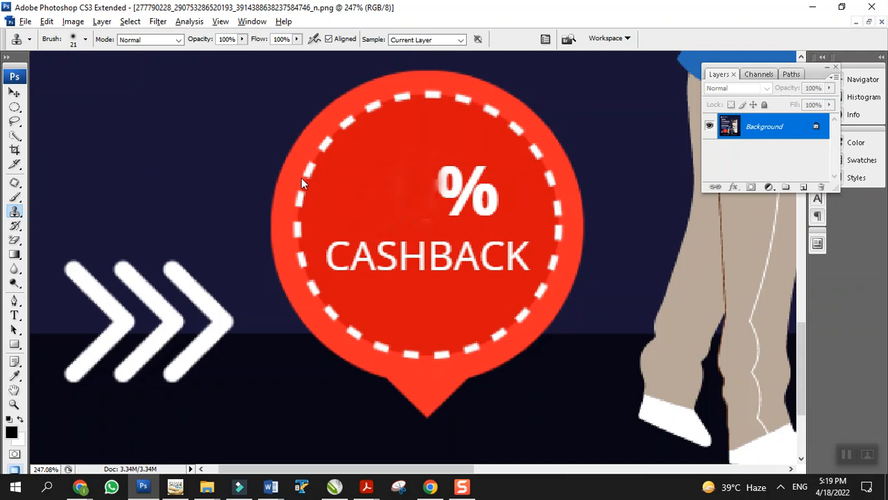
left_click(384, 151, "alt")
mouse_move(418, 161)
left_mouse_down()
mouse_move(458, 172)
mouse_move(454, 185)
mouse_move(437, 184)
mouse_move(450, 188)
mouse_move(439, 192)
mouse_move(447, 205)
mouse_move(479, 167)
mouse_move(482, 197)
mouse_move(445, 212)
mouse_move(480, 227)
left_mouse_up()
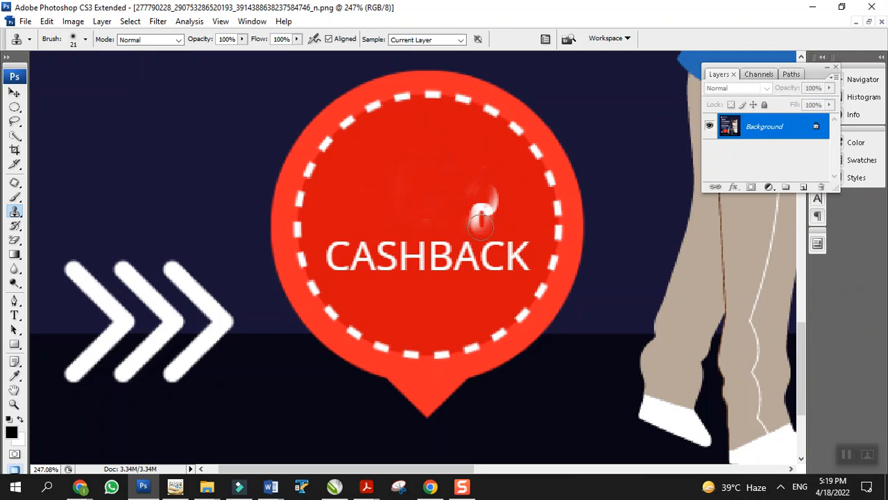
left_click(429, 145, "alt")
mouse_move(482, 202)
left_mouse_down()
mouse_move(477, 208)
mouse_move(493, 196)
mouse_move(486, 218)
mouse_move(422, 221)
left_mouse_up()
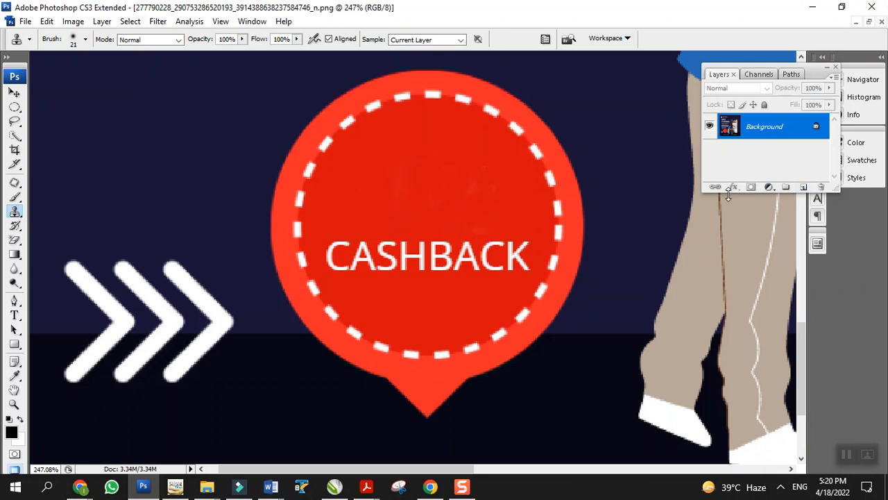
Add a new layer and draw a wide rectangular selection in the cleared area above "CASHBACK".
left_click(803, 188)
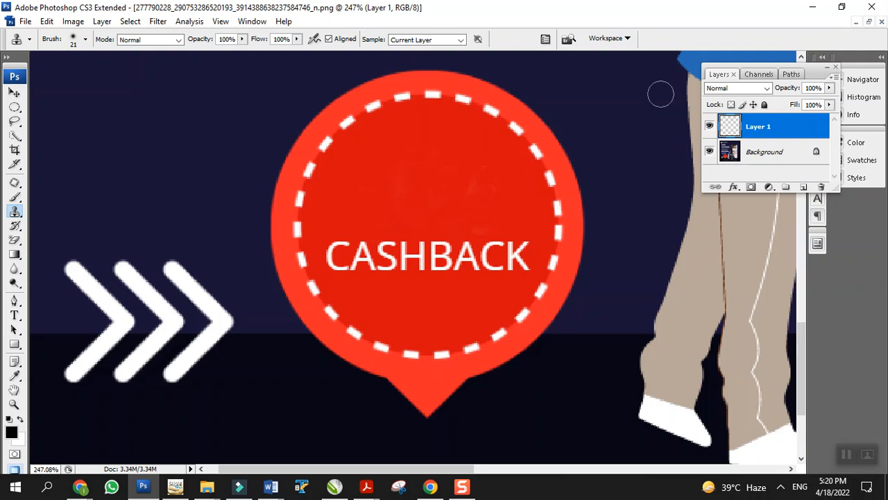
left_click(15, 109)
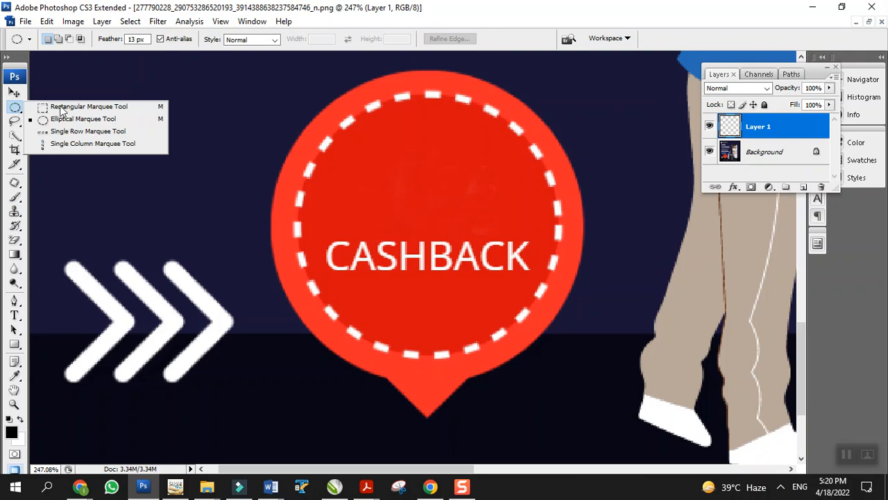
left_click(61, 107)
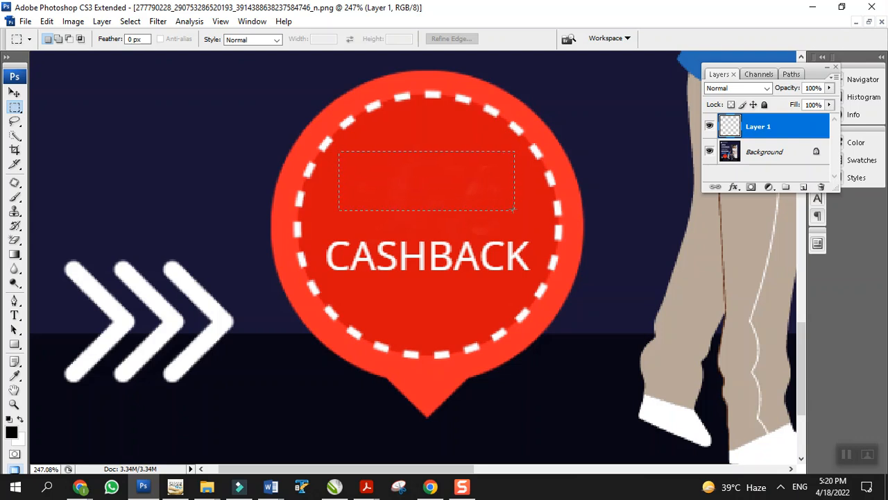
left_click_drag(517, 211, 517, 211)
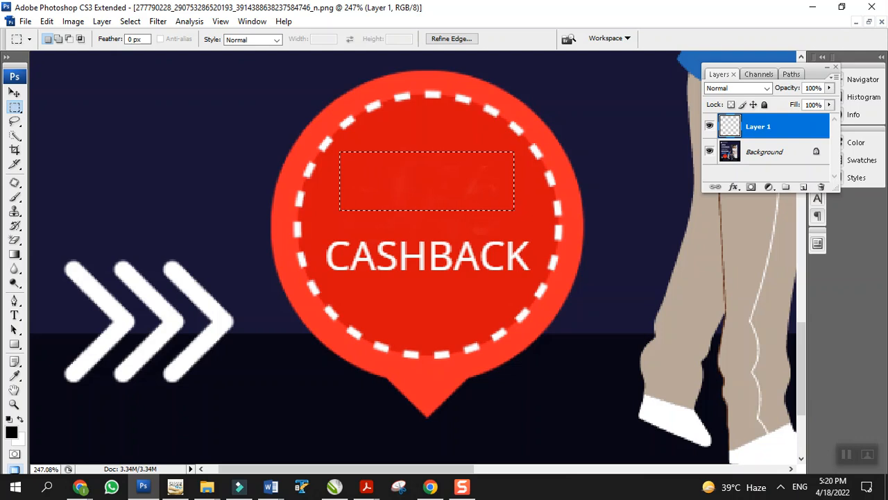
Add two elliptical areas to the middle of the rectangular selection so they bulge past its upper and lower edges.
right_click(16, 109)
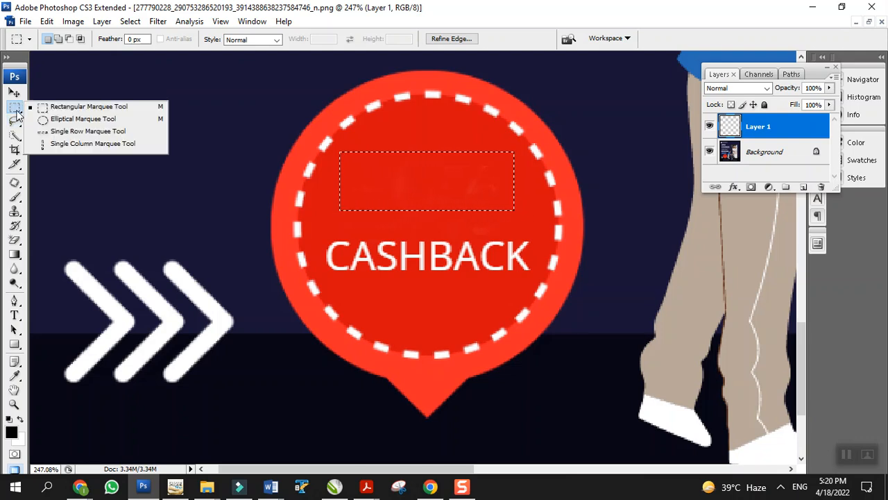
left_click(90, 122)
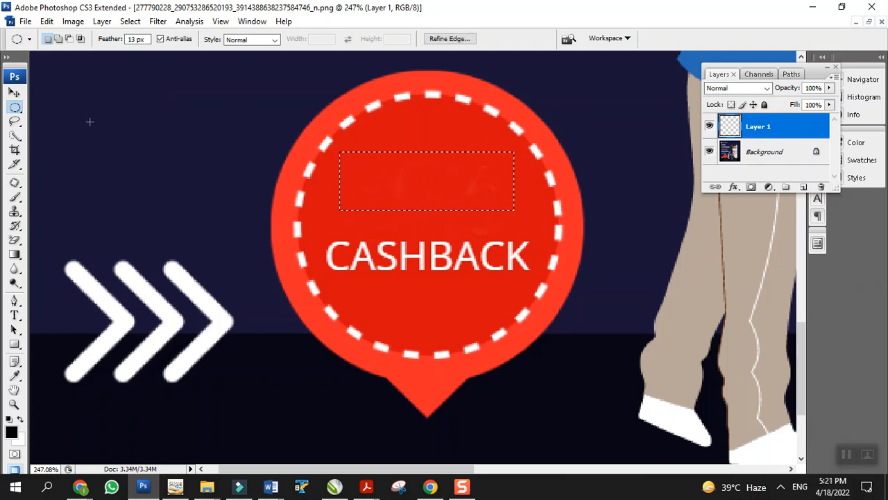
key("alt")
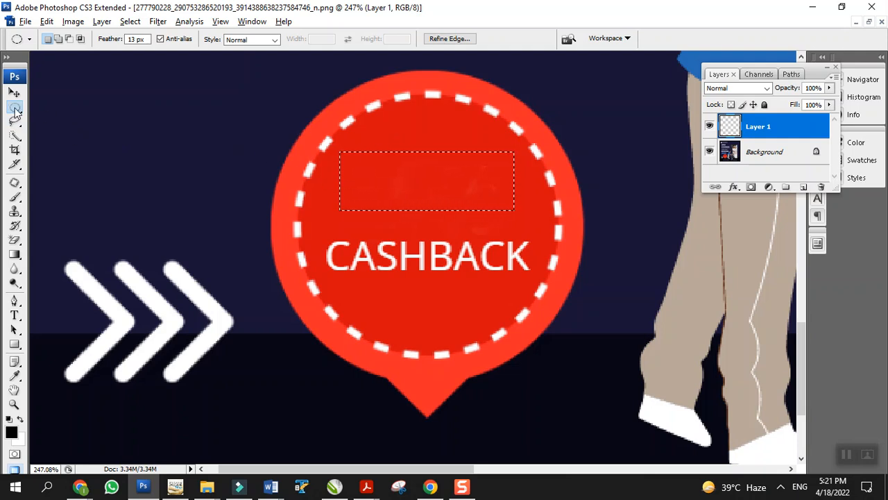
key("shift")
left_click_drag(399, 130, 458, 212)
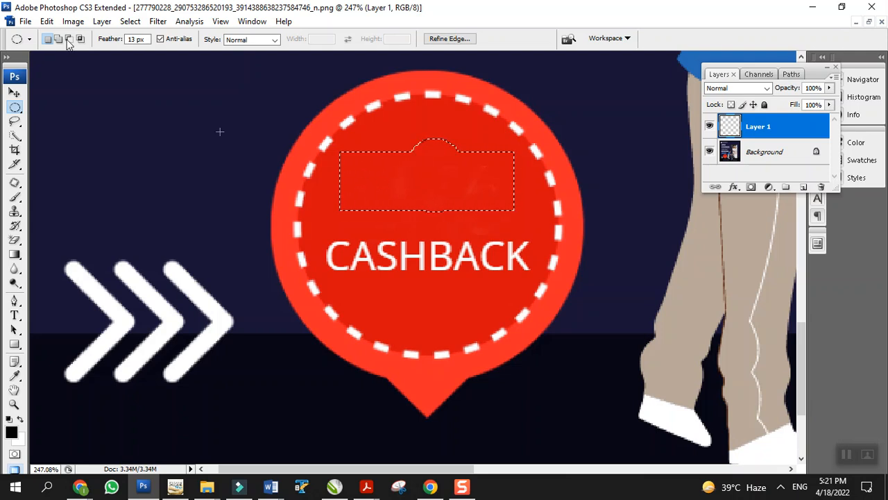
key("shift")
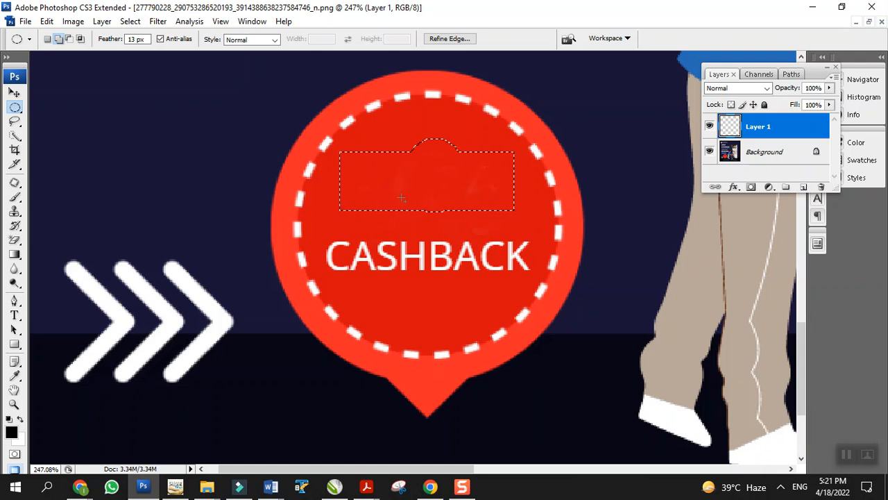
left_click_drag(459, 233, 459, 234)
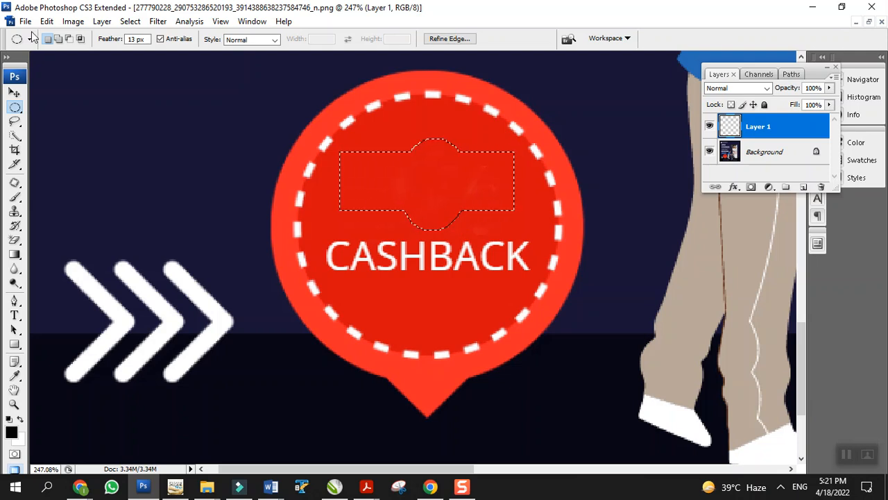
Subtract elliptical areas from the left part of the selection above "CASHBACK".
left_click(68, 39)
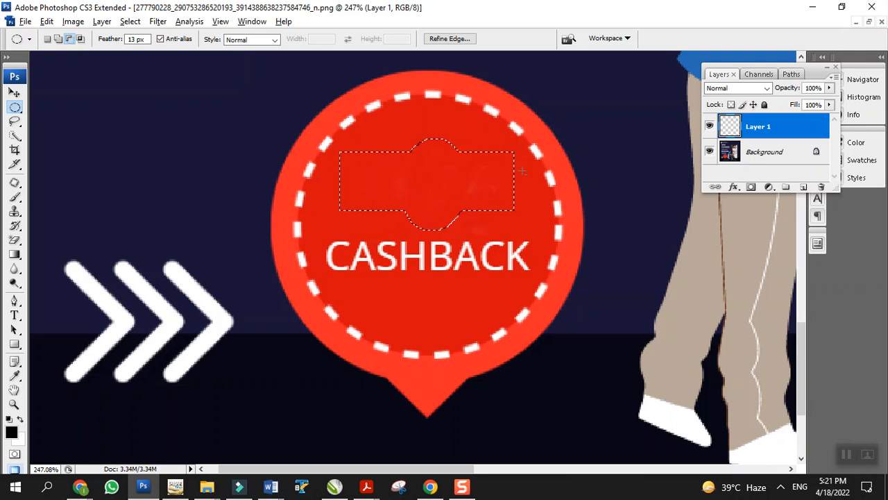
key("alt")
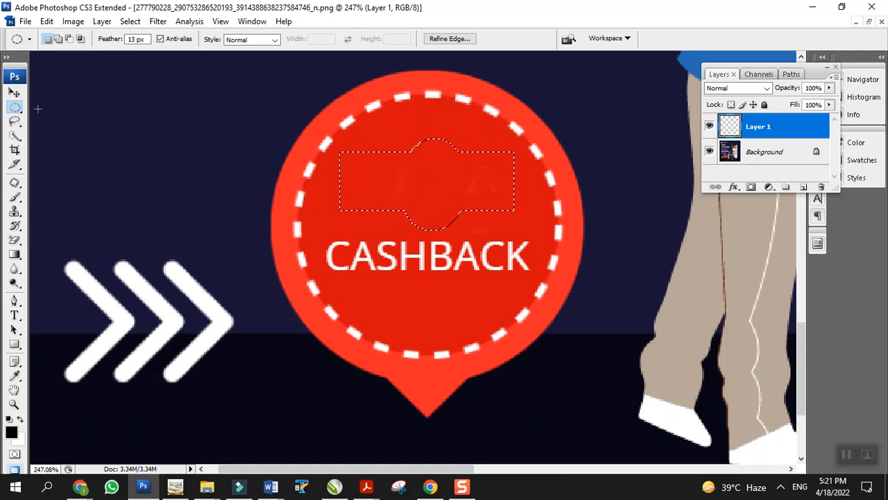
key("alt")
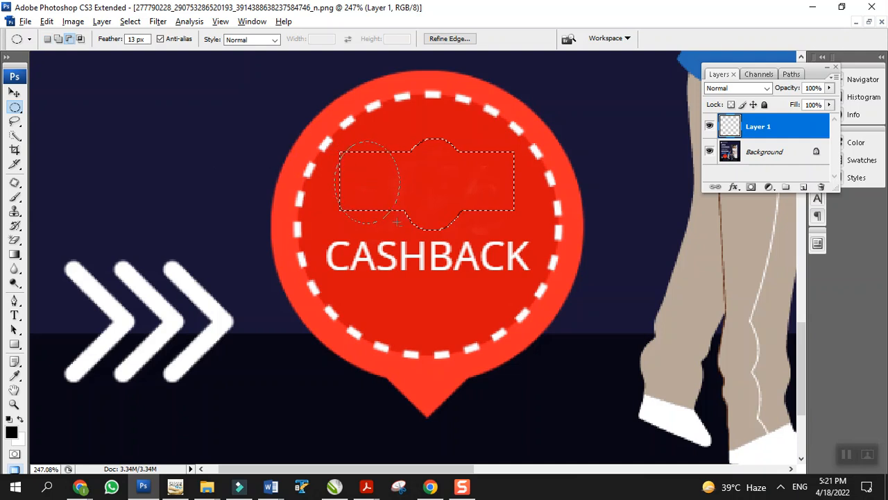
left_click_drag(396, 222, 397, 222)
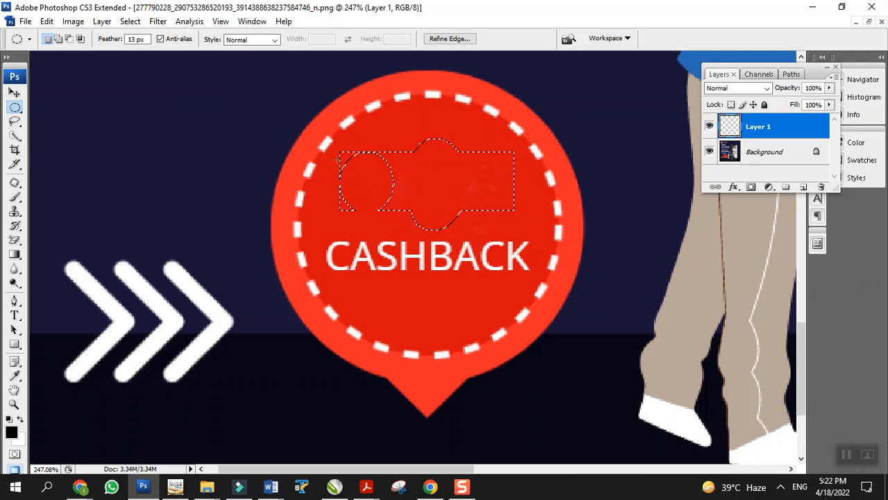
key("alt")
left_click_drag(408, 224, 410, 225)
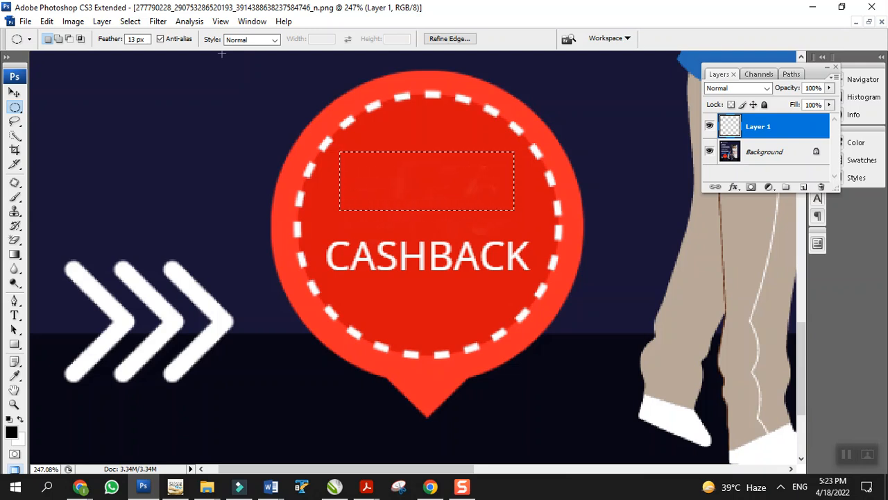
Try intersecting the rectangular selection above "CASHBACK" with an elliptical area over its middle, and undo the intersection.
left_click(81, 38)
left_click_drag(385, 127, 451, 191)
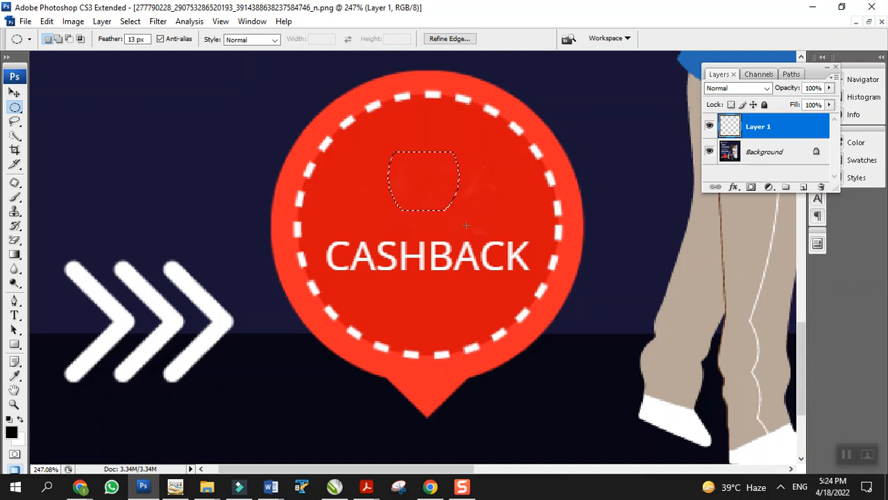
key("ctrl+z")
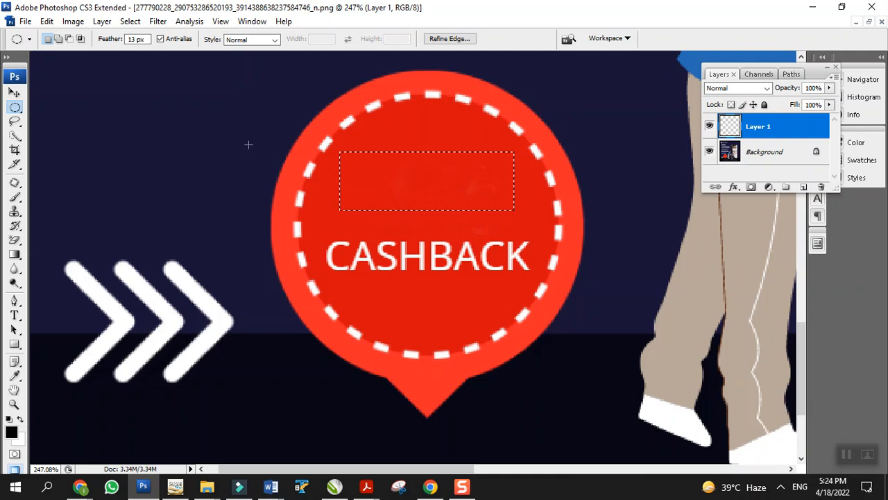
Add an elliptical area to the middle of the rectangular selection above "CASHBACK" so it bulges past the upper and lower edges.
key("shift")
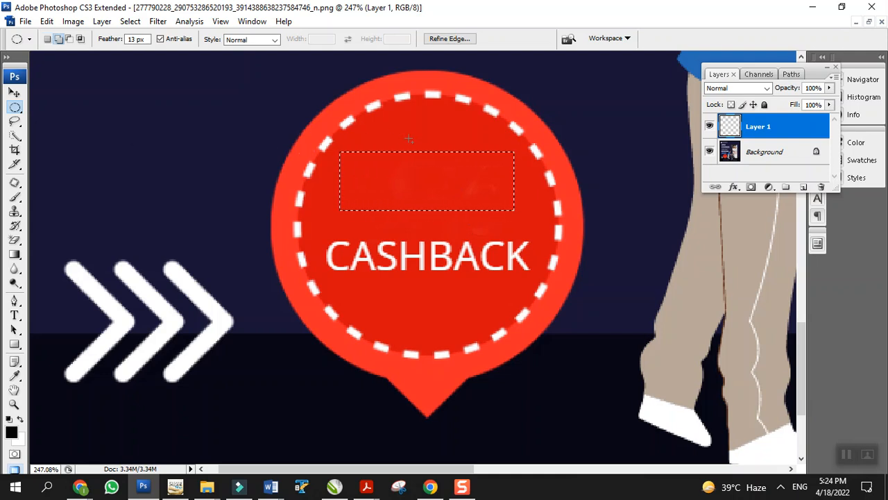
left_click_drag(445, 178, 412, 84)
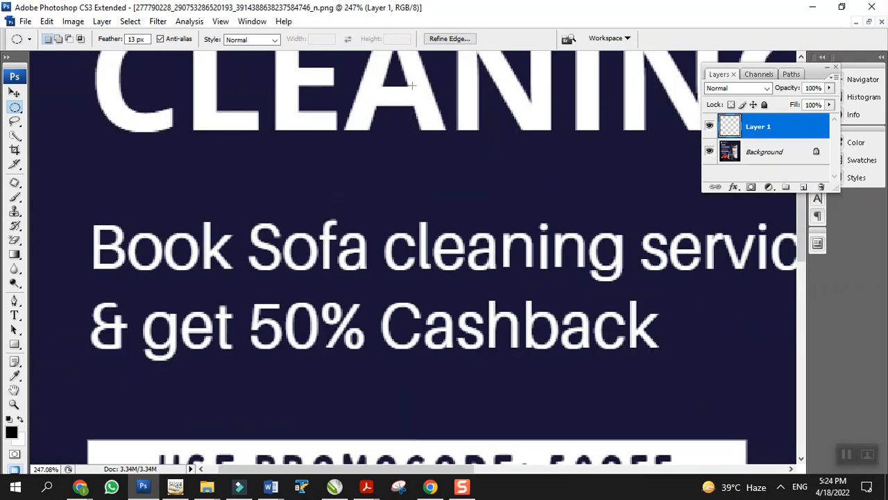
key("ctrl+0")
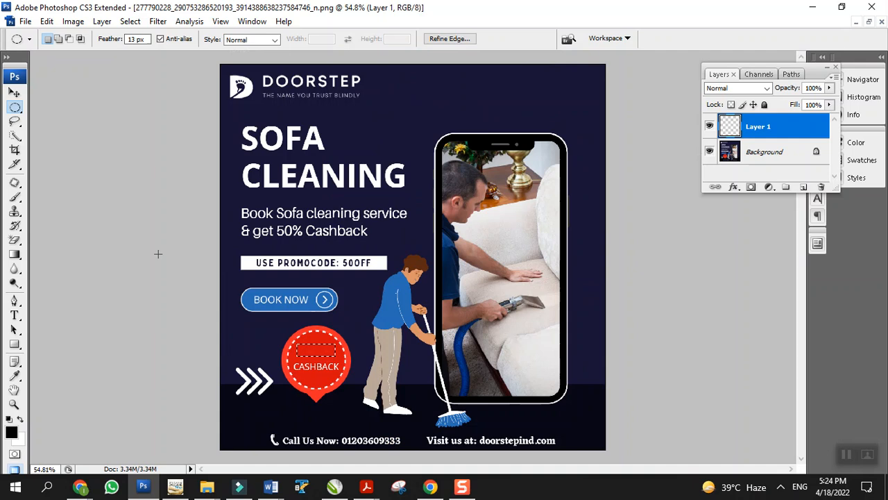
left_click(14, 390)
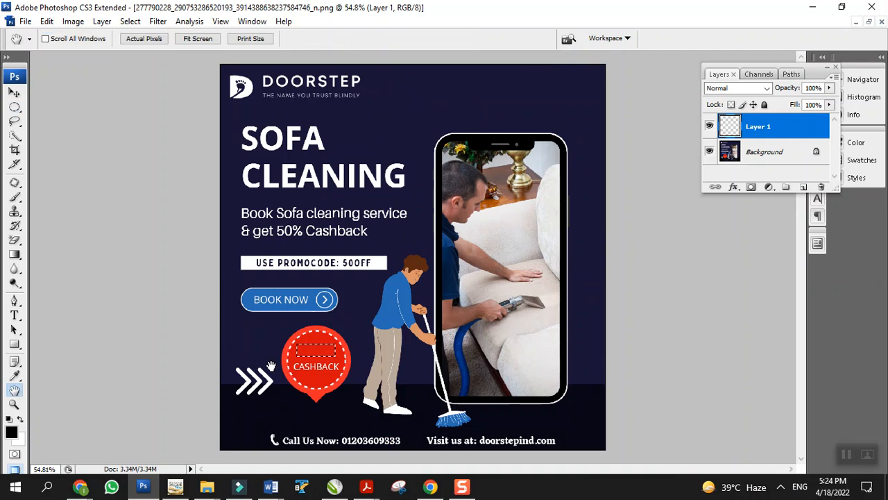
left_click(14, 404)
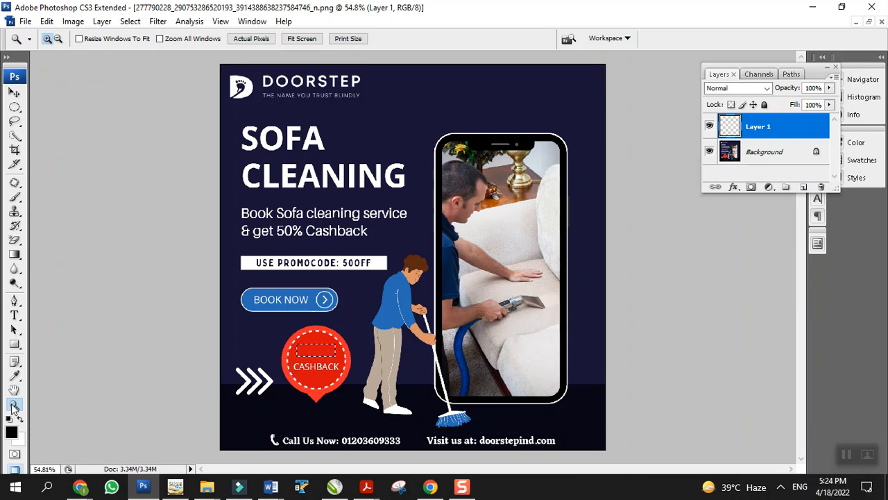
left_click_drag(279, 330, 367, 406)
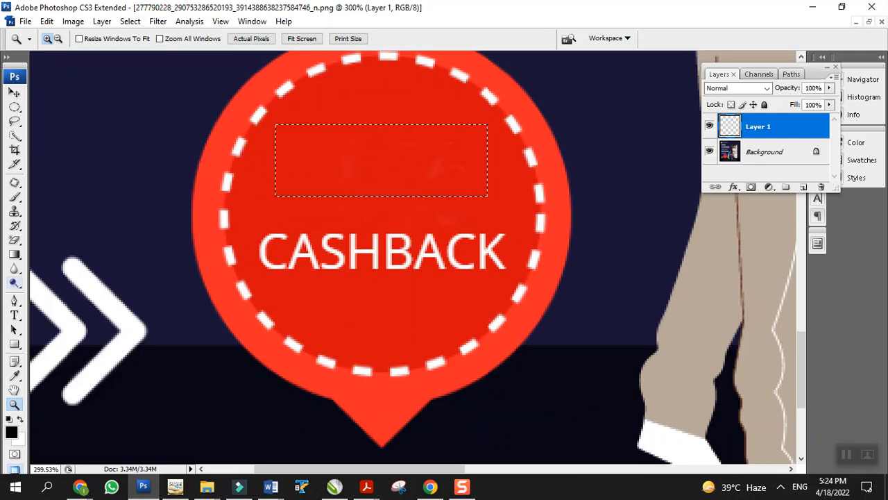
left_click(15, 107)
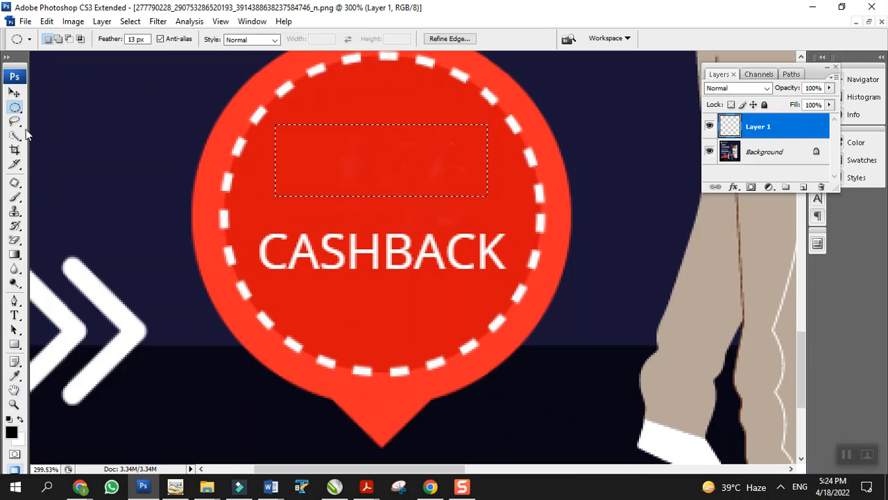
key("shift")
left_click_drag(399, 224, 400, 223)
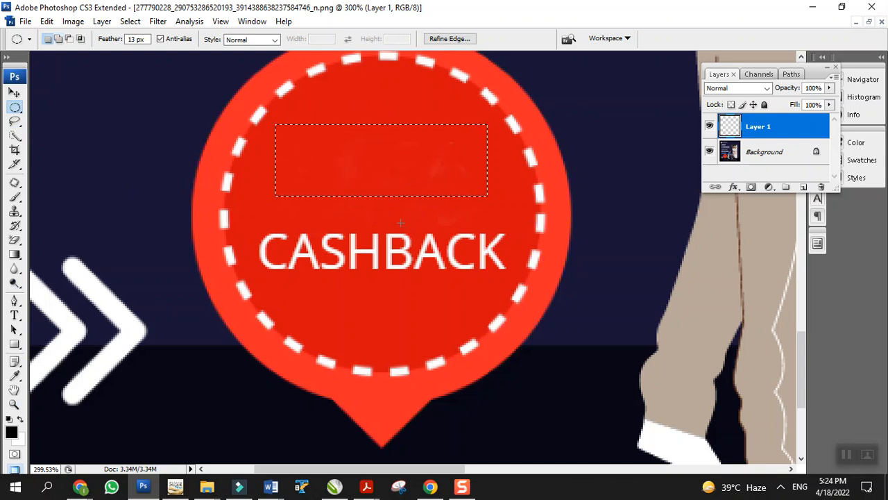
key("shift")
left_click_drag(356, 110, 411, 210)
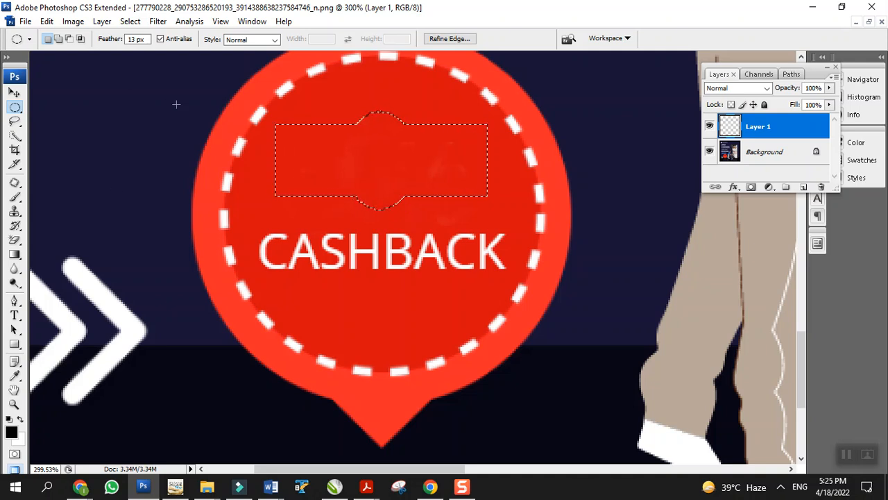
Try filling the combined selection on Layer 1 with yellow (#ffff00) at 100% opacity, and undo the fill.
key("shift+F5")
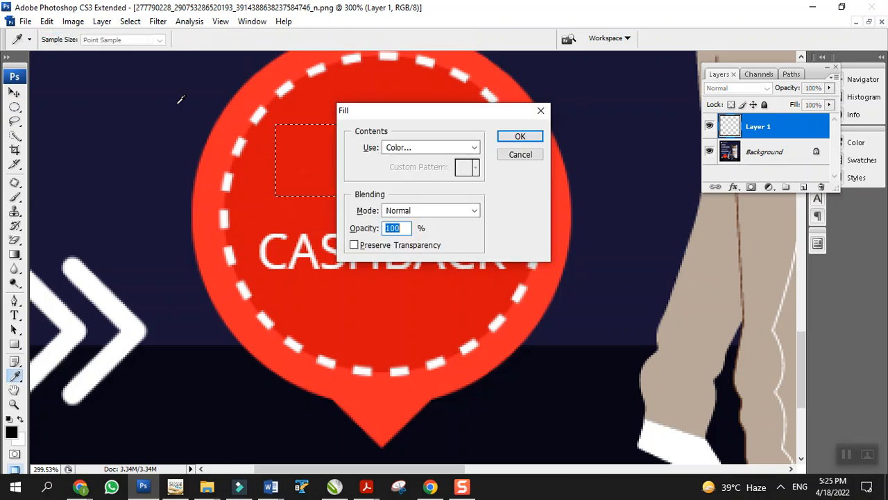
left_click(420, 148)
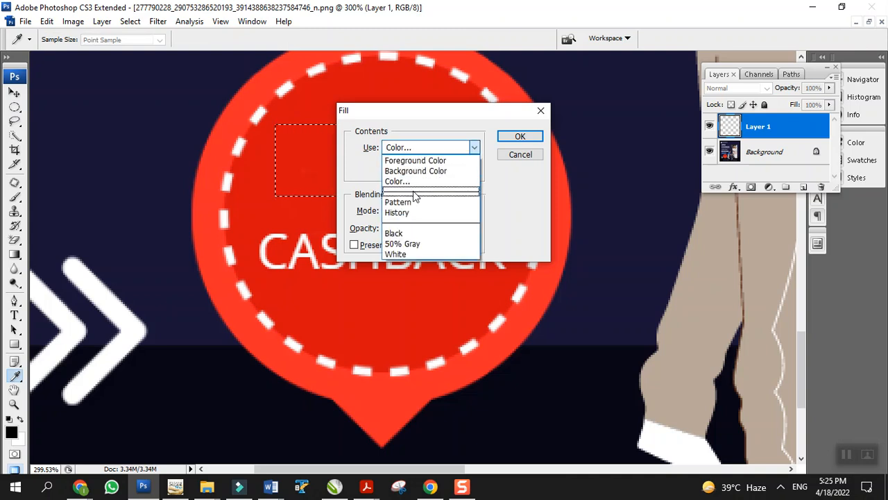
left_click(415, 179)
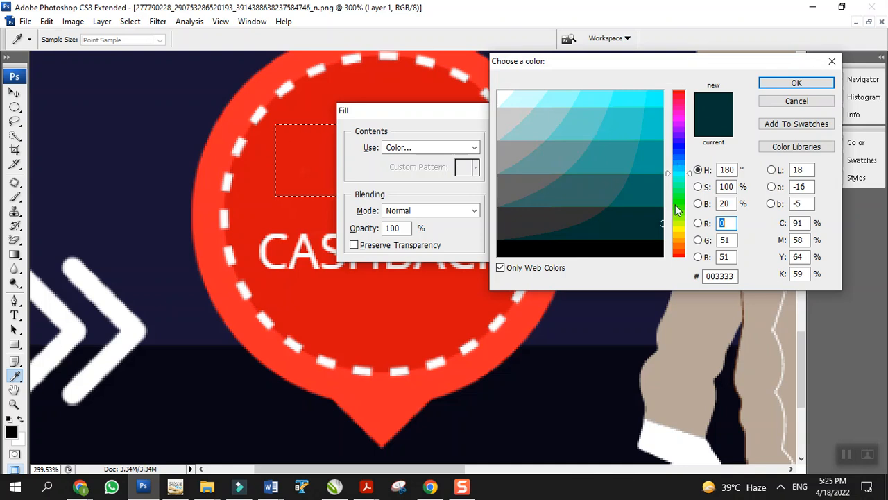
left_click(680, 236)
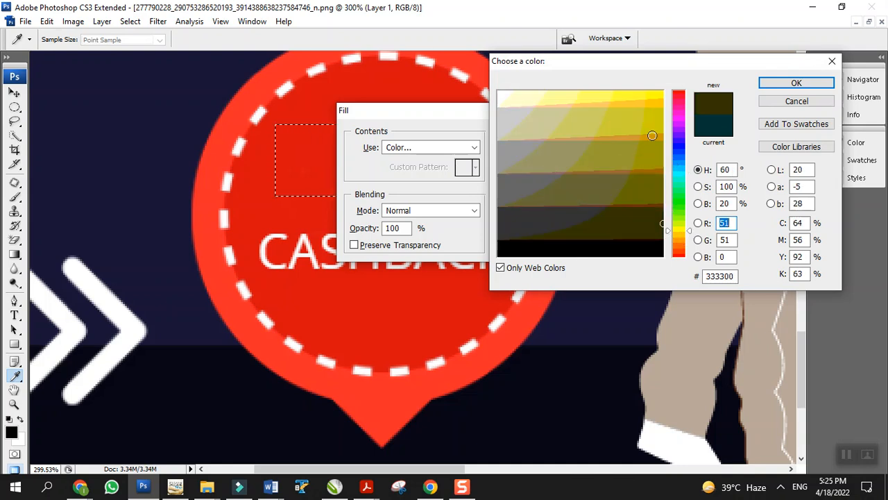
left_click(657, 96)
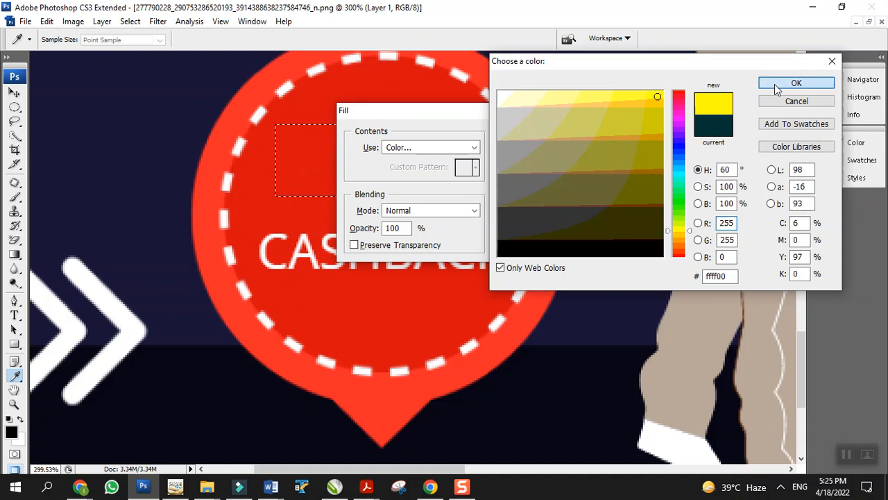
left_click(777, 85)
left_click(534, 138)
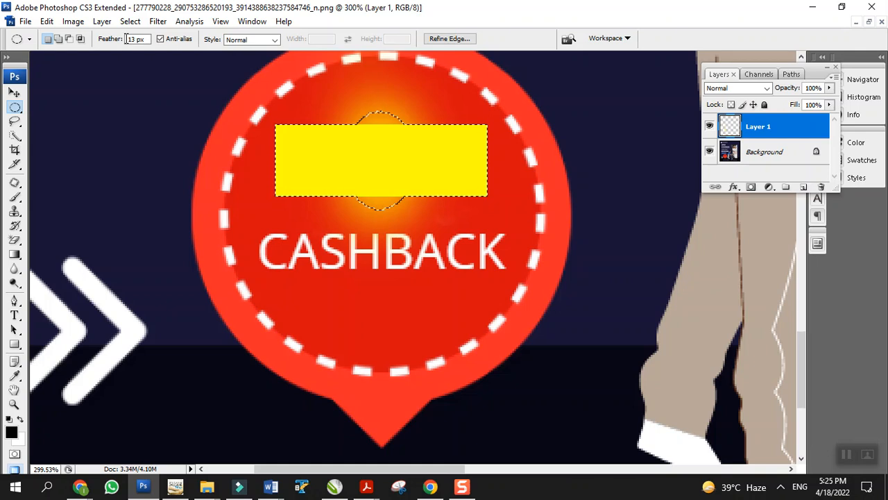
key("ctrl+z")
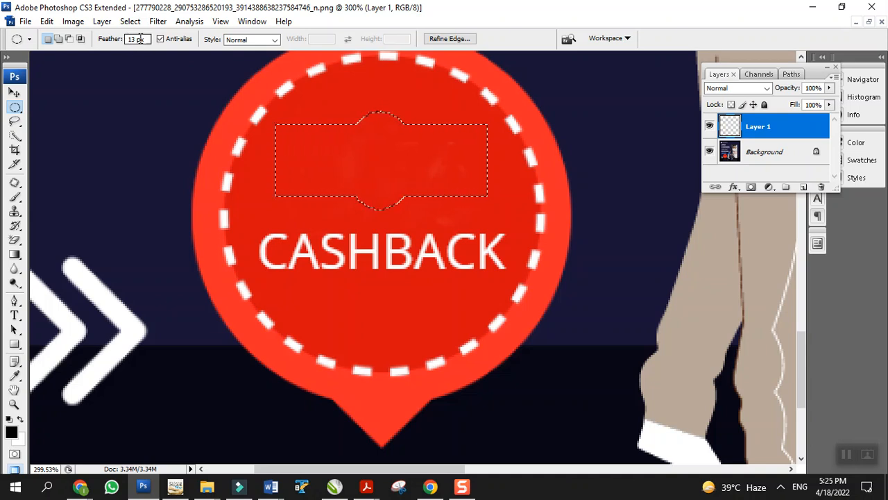
Set the Elliptical Marquee tool's feather to 0 px.
left_click(118, 42)
type("0")
key("Return")
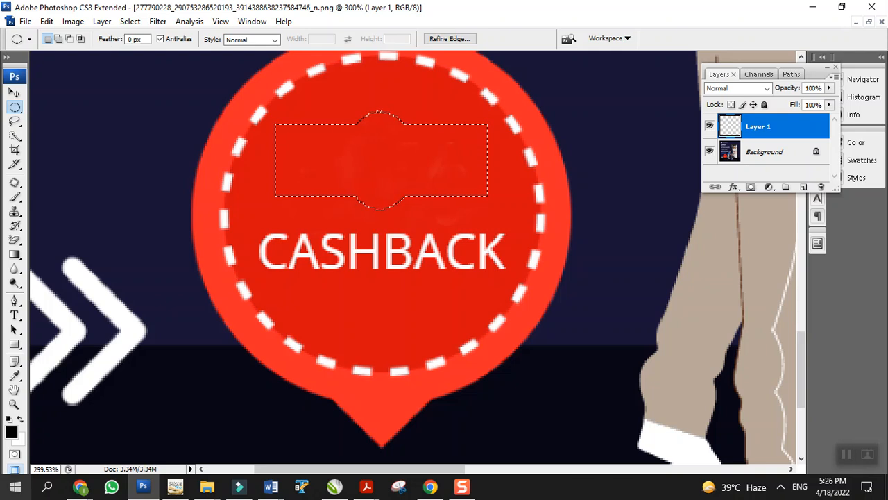
Save the current selection as a new channel named "a" and deselect it.
left_click(130, 22)
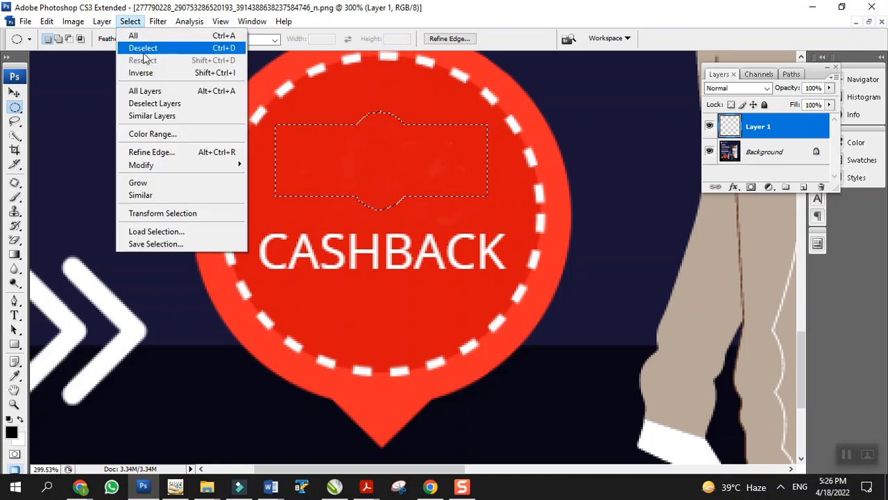
left_click(188, 243)
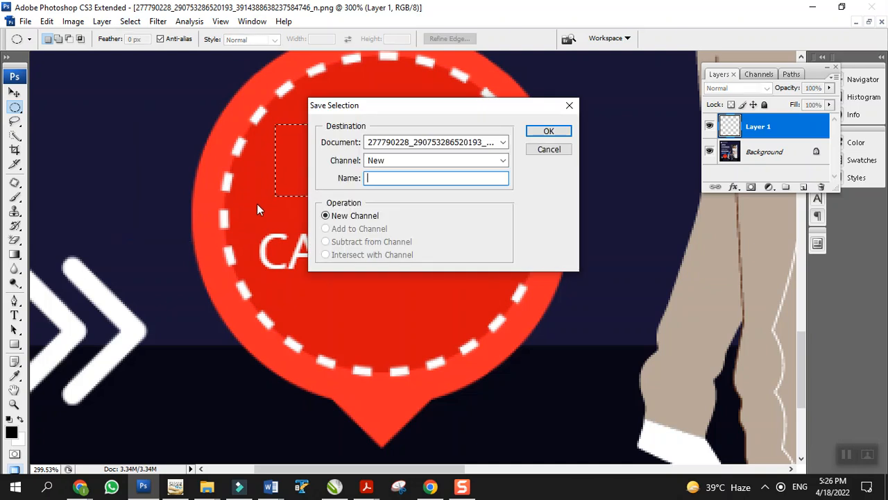
type("a")
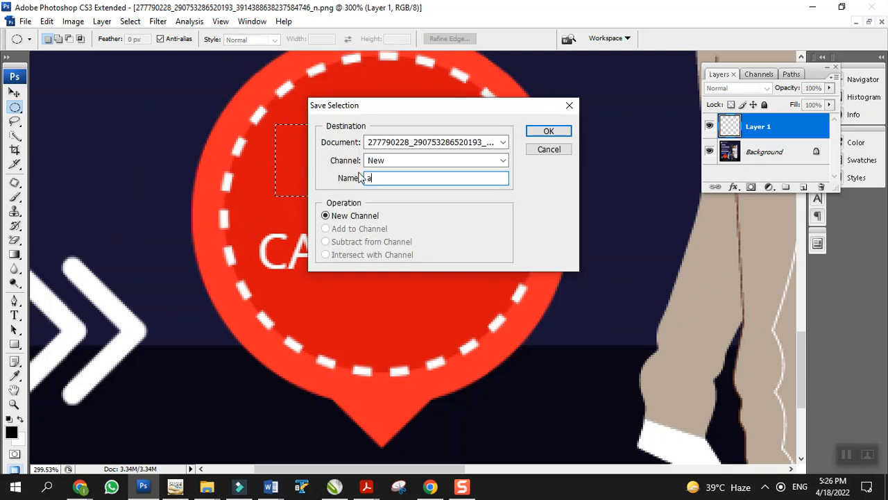
left_click(535, 134)
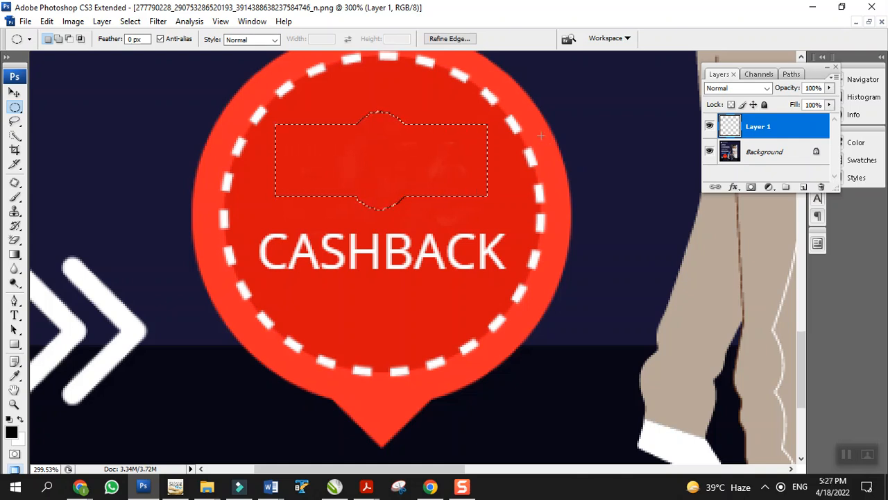
key("ctrl+d")
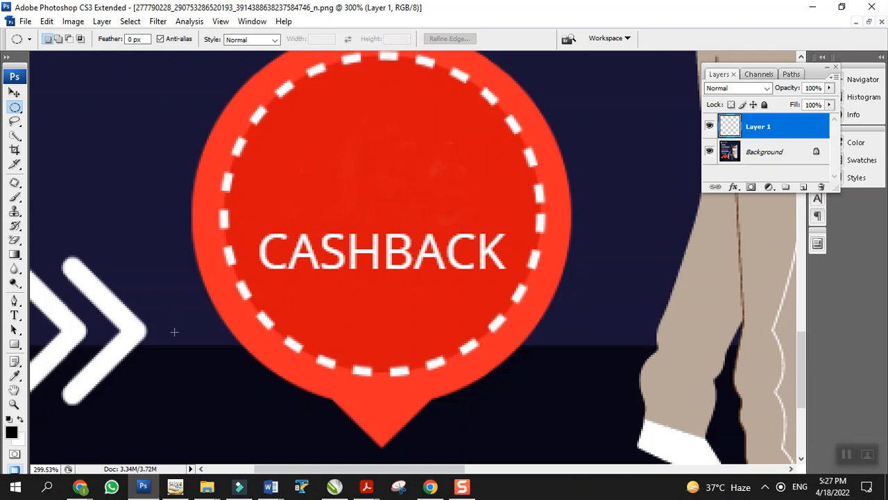
Load the saved channel "a" as a new selection.
left_click(133, 24)
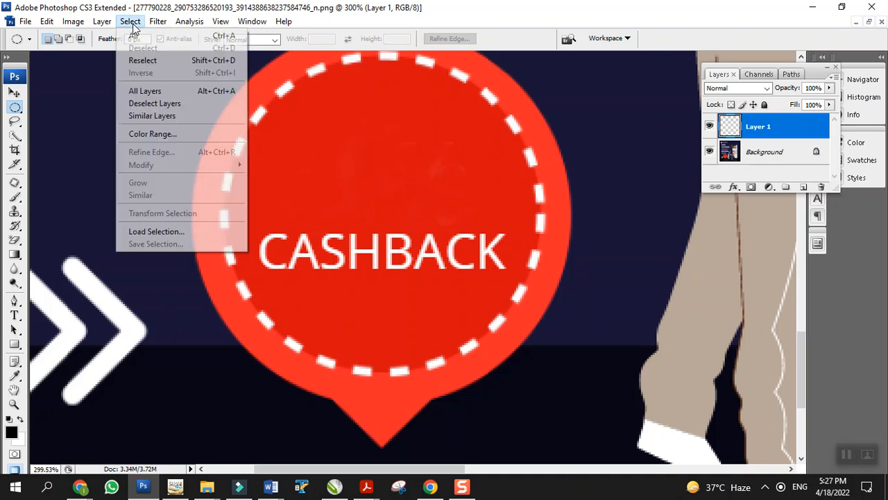
left_click(156, 232)
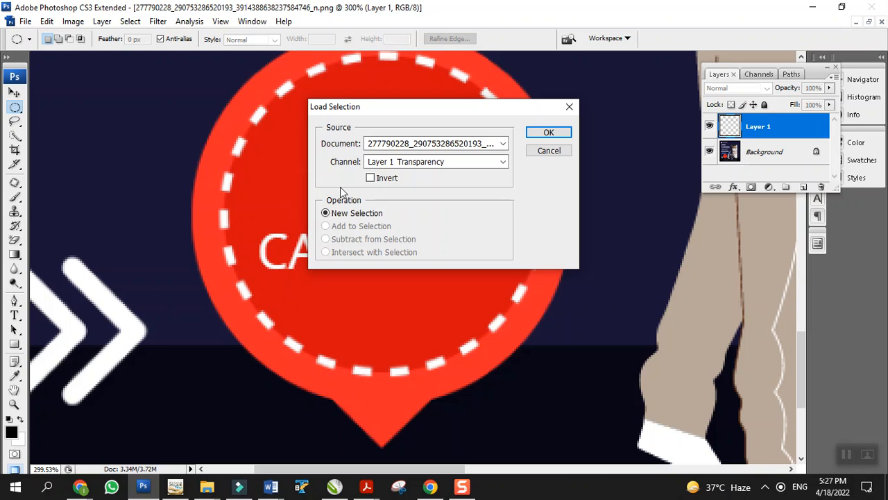
left_click(452, 166)
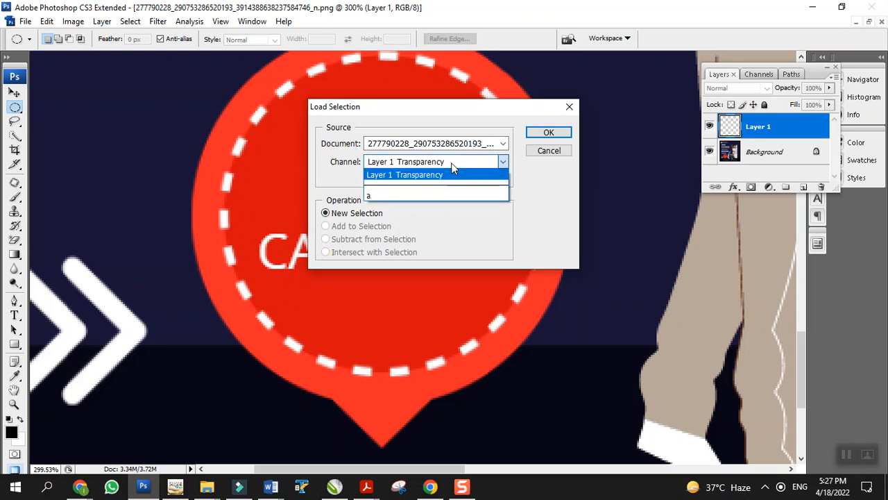
left_click(423, 195)
left_click(545, 133)
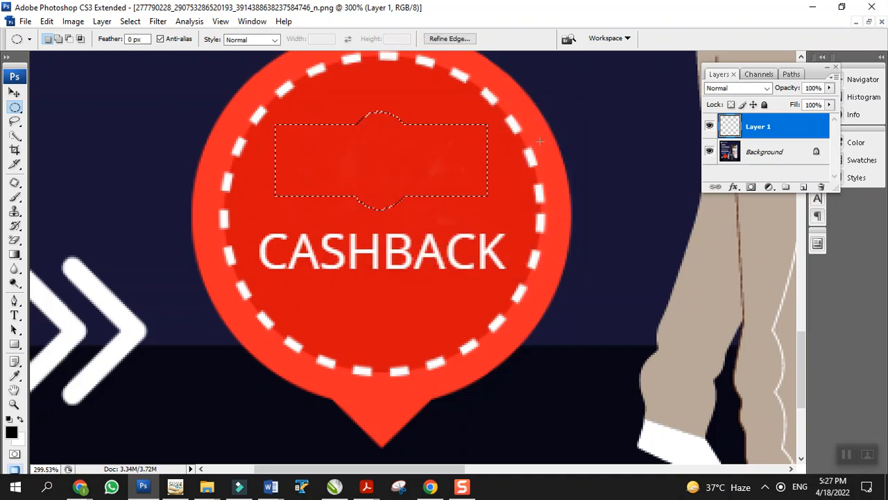
Fill the loaded selection on Layer 1 with yellow (#ffff00) in Normal mode at 100% opacity and deselect it.
key("shift+F5")
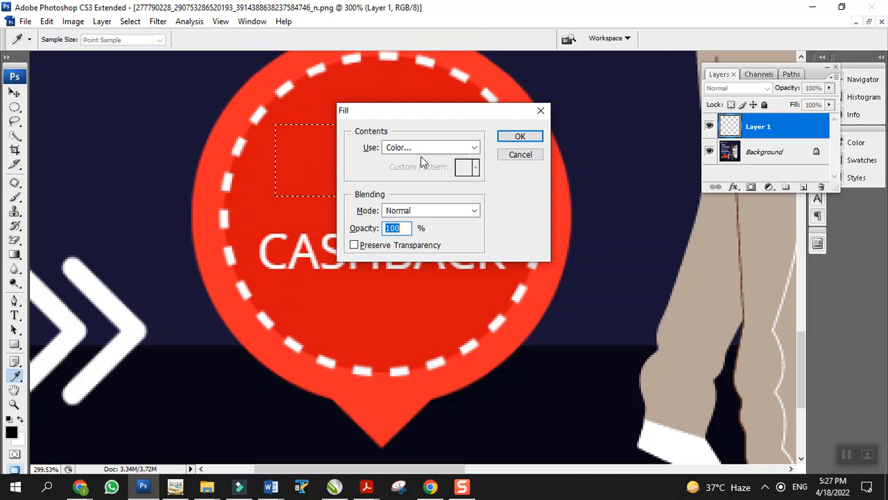
left_click(424, 147)
left_click(420, 182)
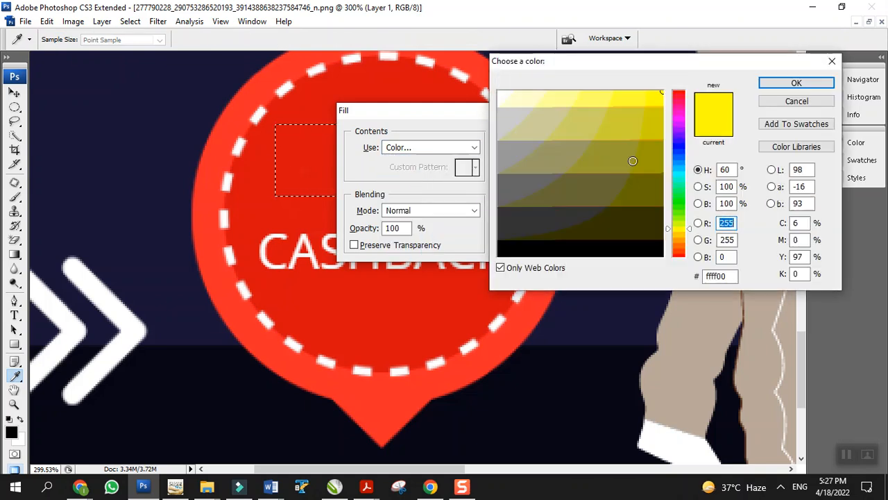
left_click(793, 82)
left_click(521, 136)
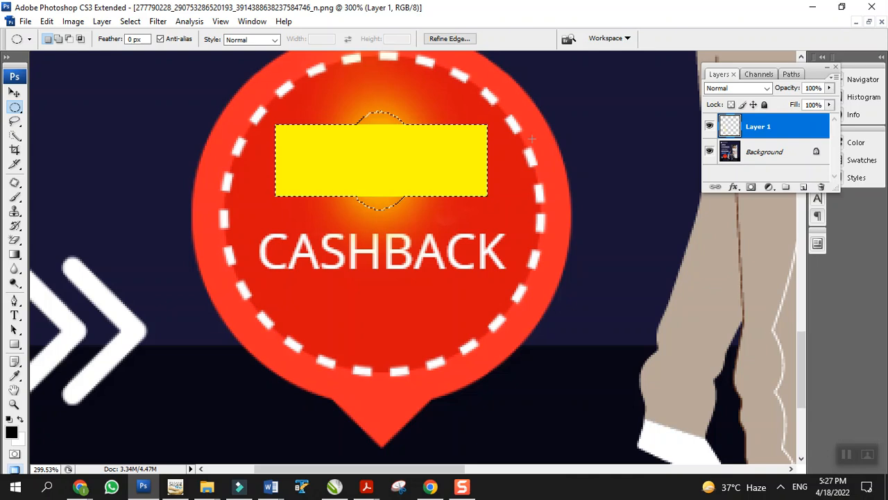
key("ctrl+d")
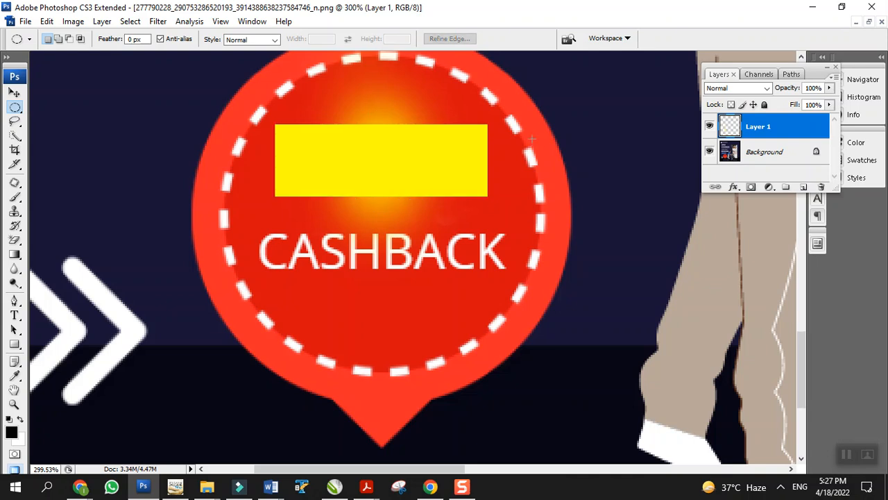
Move the yellow shape on Layer 1 slightly up and to the left within the red badge.
left_click(14, 92)
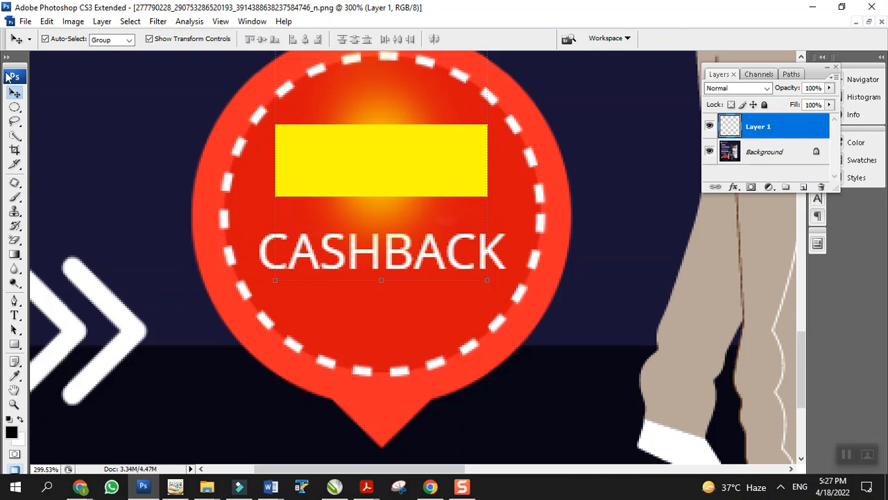
mouse_move(336, 188)
left_mouse_down()
mouse_move(313, 192)
mouse_move(344, 195)
mouse_move(337, 188)
left_mouse_up()
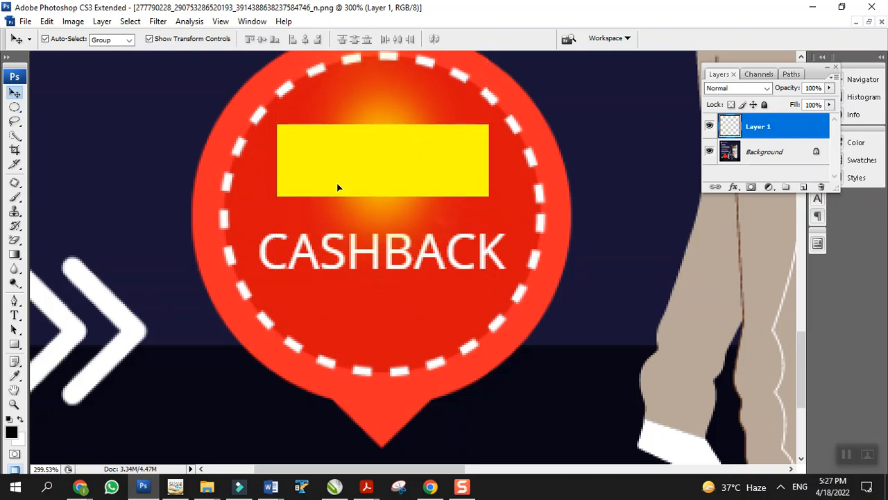
left_click_drag(335, 188, 327, 179)
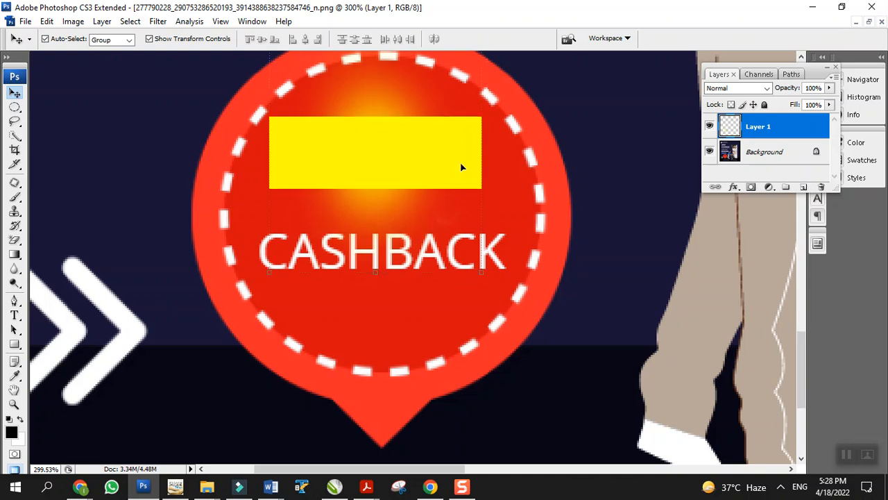
Move the yellow shape slightly down and to the right, and add the text "DIGITAL" on it in dark red Arial Black.
left_click_drag(461, 163, 467, 169)
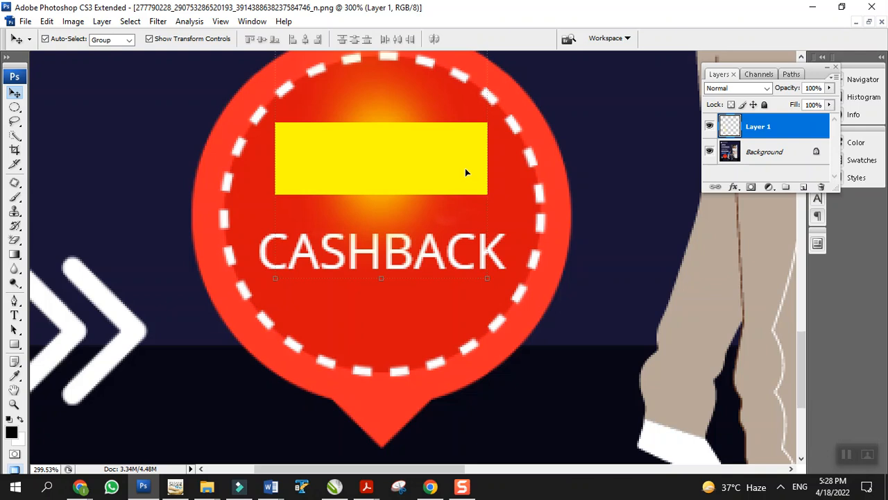
left_click(15, 317)
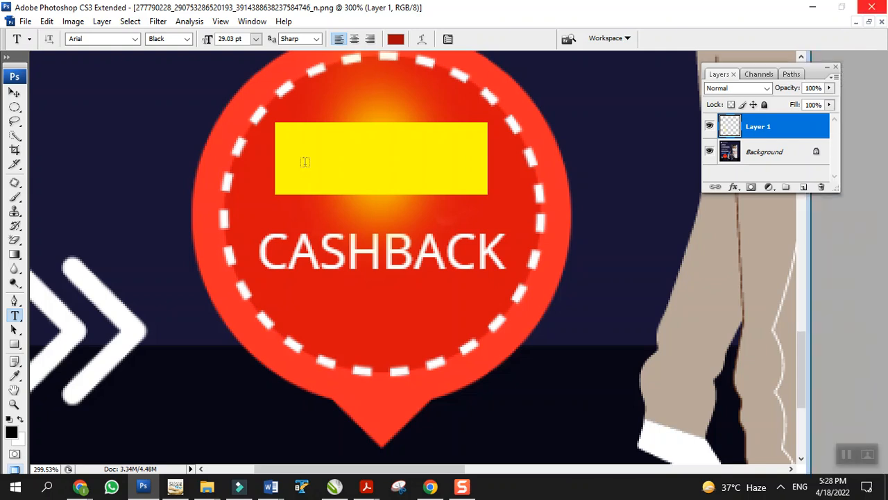
left_click(299, 179)
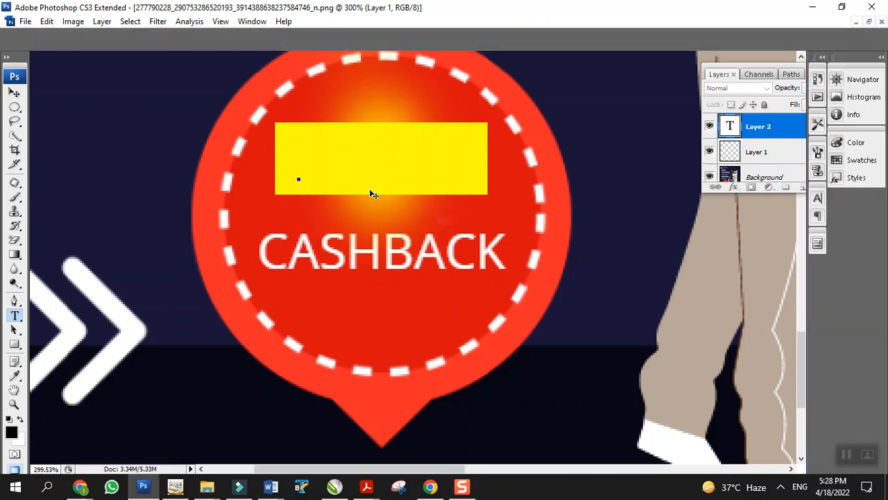
type("DI")
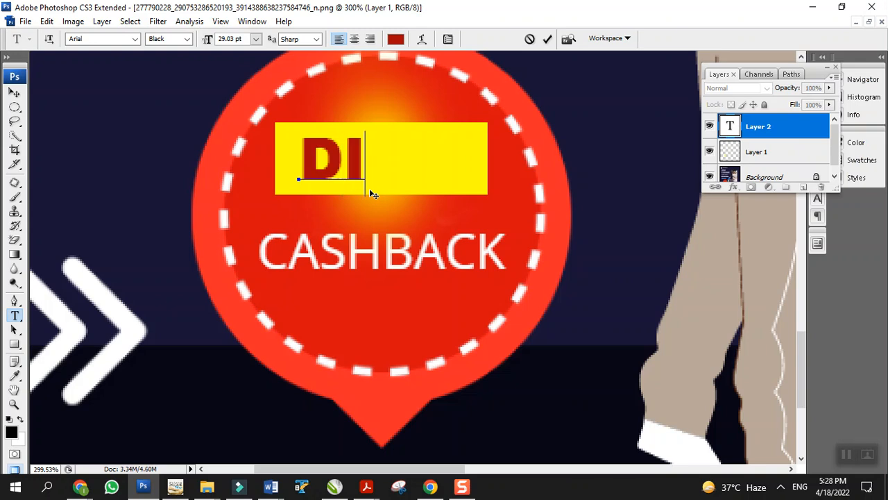
type("GITAL")
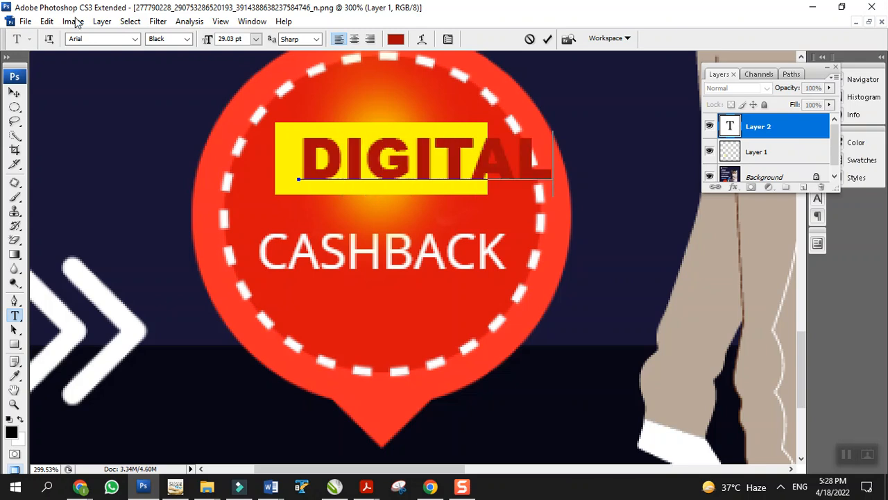
Set the font size of the whole "DIGITAL" text to 10 pt.
key("ctrl+a")
left_click(336, 149)
key("ctrl+a")
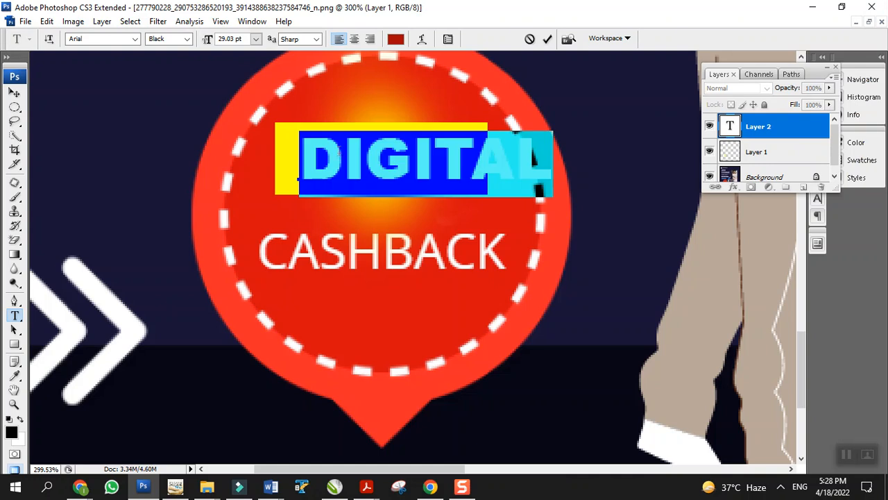
left_click(255, 39)
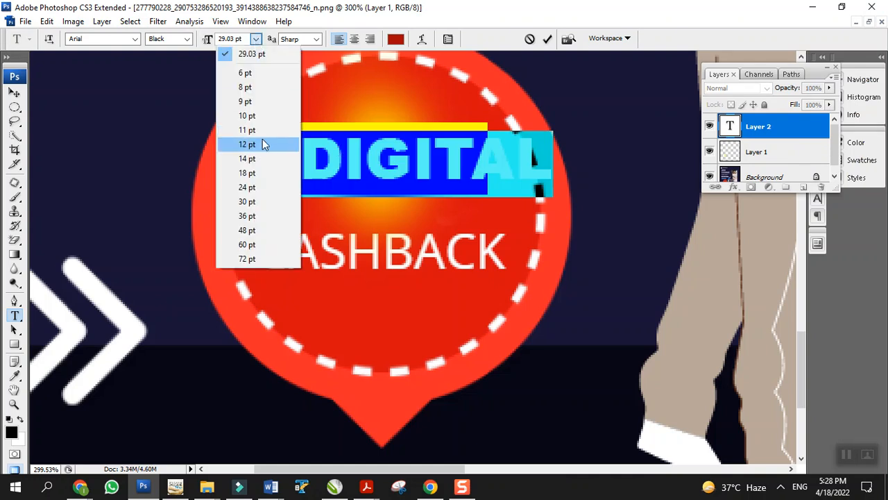
left_click(264, 116)
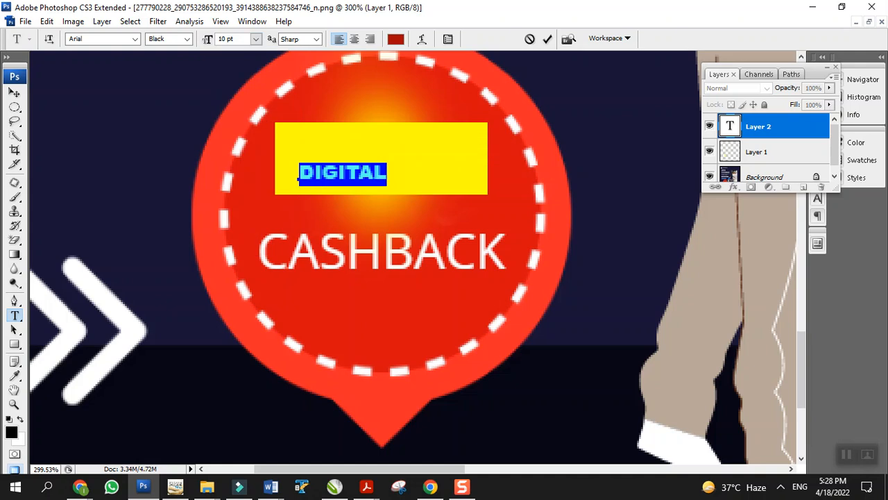
Move the "DIGITAL" text to the yellow box's upper left, scale it to about 230% width and 169% height, and deselect it.
left_click(15, 92)
left_click_drag(321, 179, 307, 157)
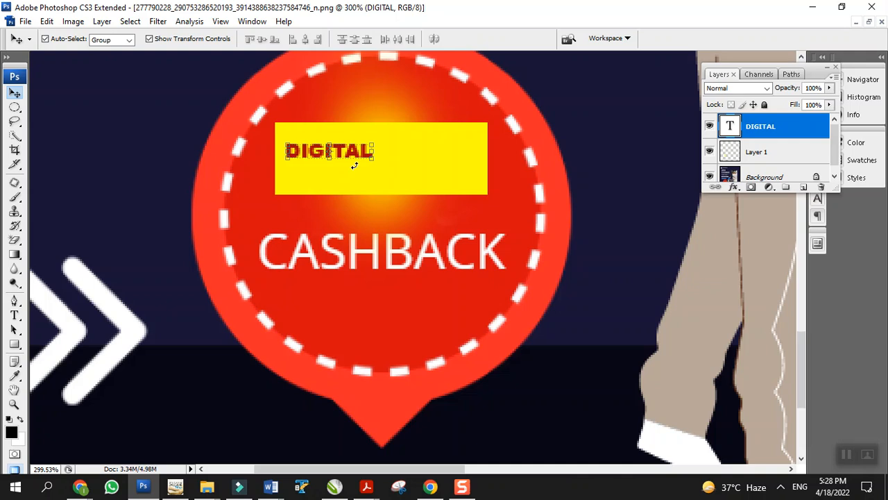
left_click_drag(373, 154, 491, 174)
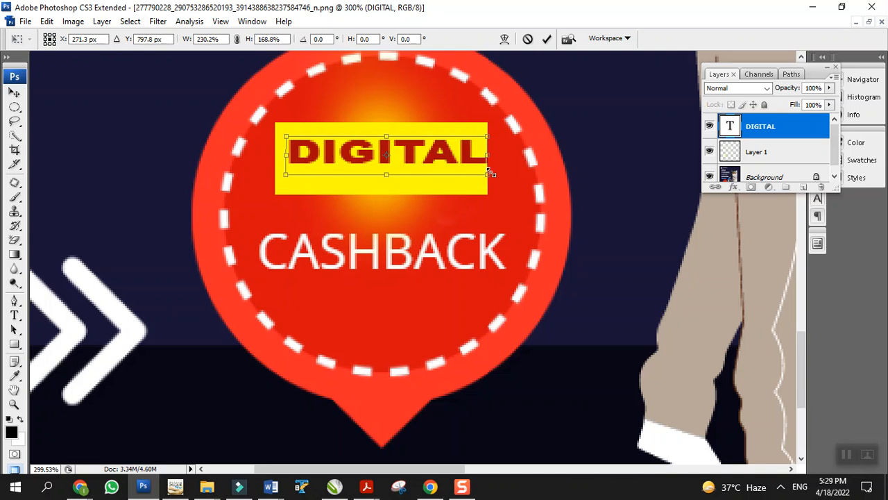
key("Return")
left_click(196, 188)
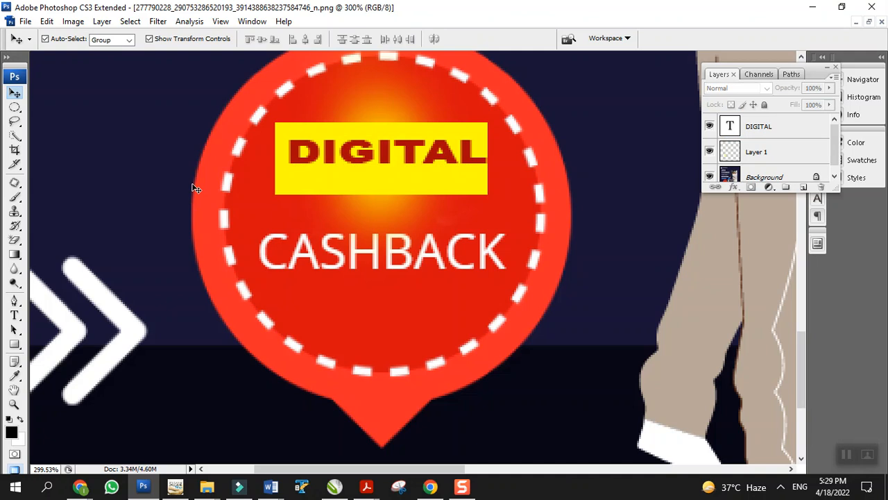
Shift the yellow shape slightly down and left, place a duplicate of it over the end of "CASHBACK", and reselect Layer 1.
left_click(324, 186)
left_click_drag(323, 186, 428, 284)
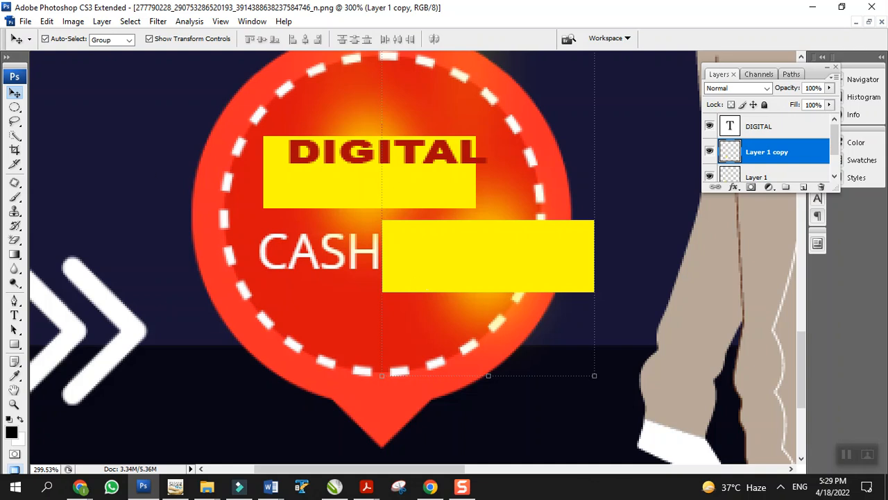
left_click(345, 183)
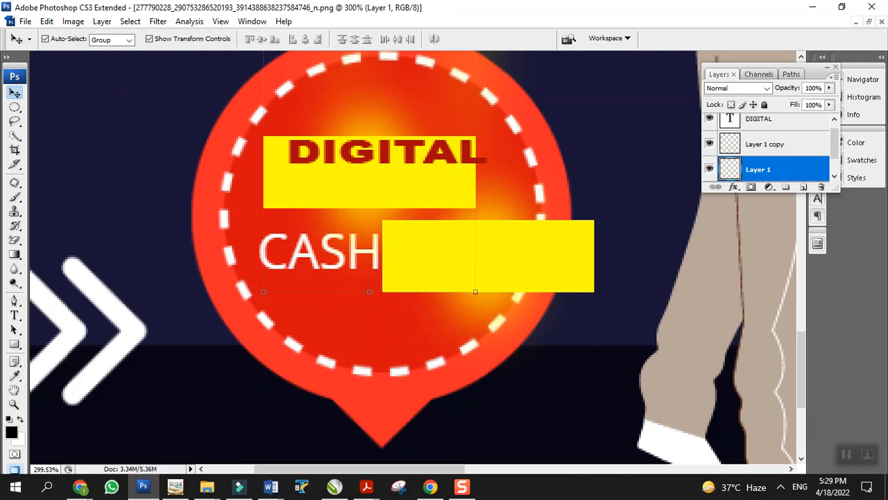
Start opening another file and browse to the project folders beginning with D in DATA-2020-22.
left_click(25, 21)
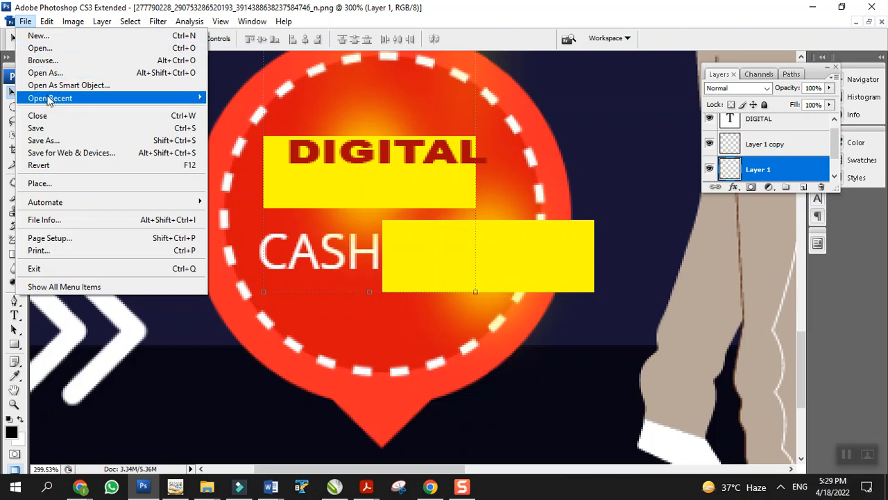
mouse_move(50, 101)
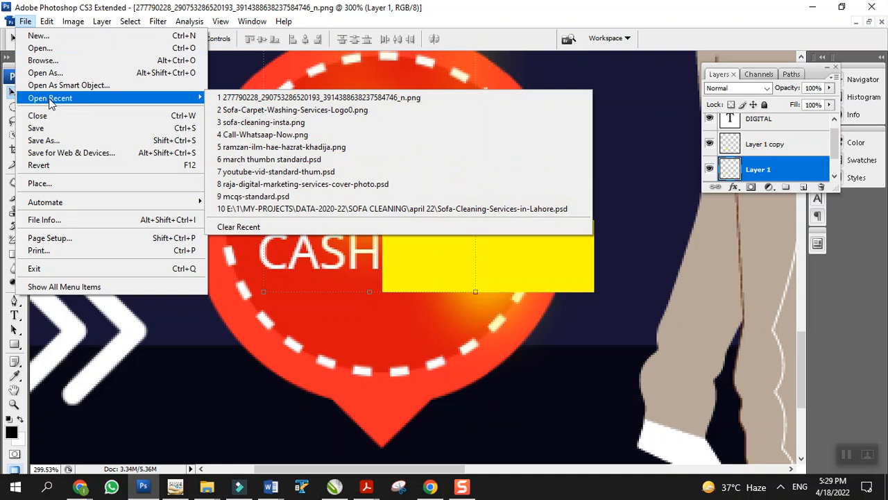
left_click(38, 48)
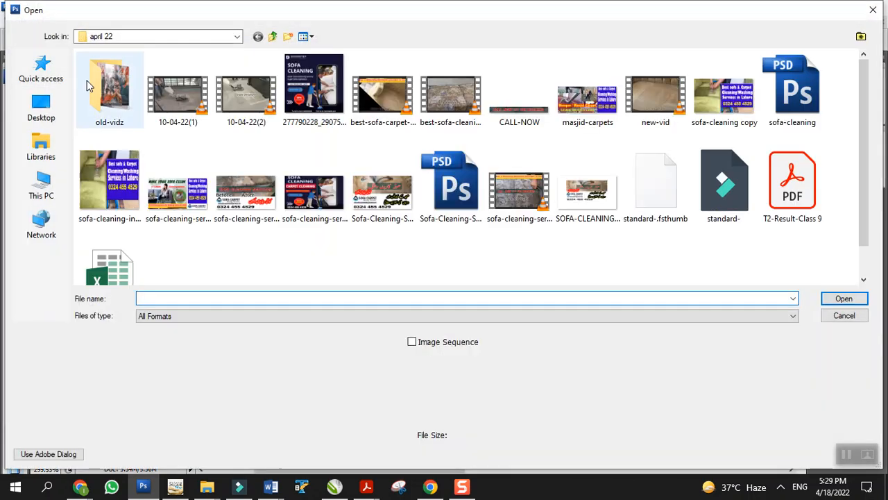
left_click(273, 36)
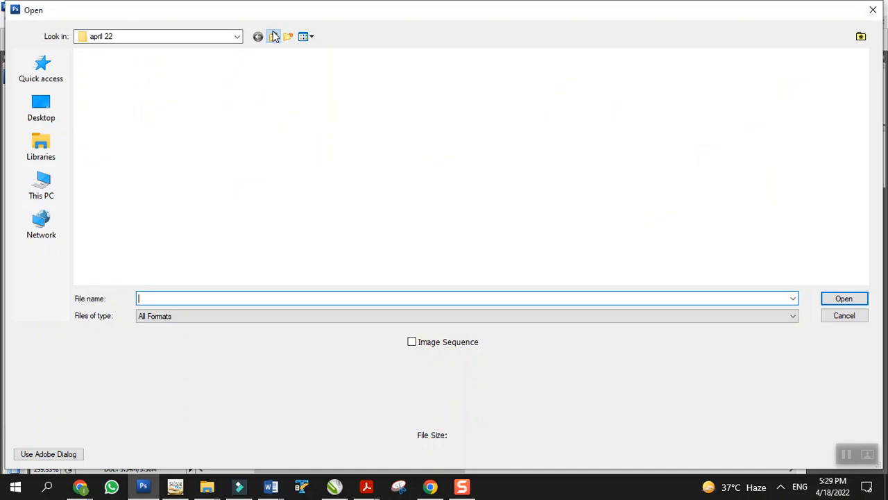
left_click(272, 36)
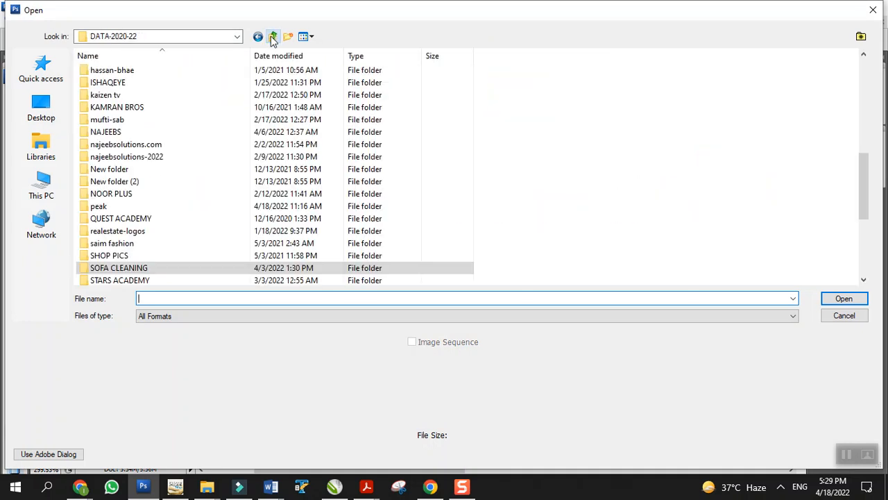
left_click(148, 157)
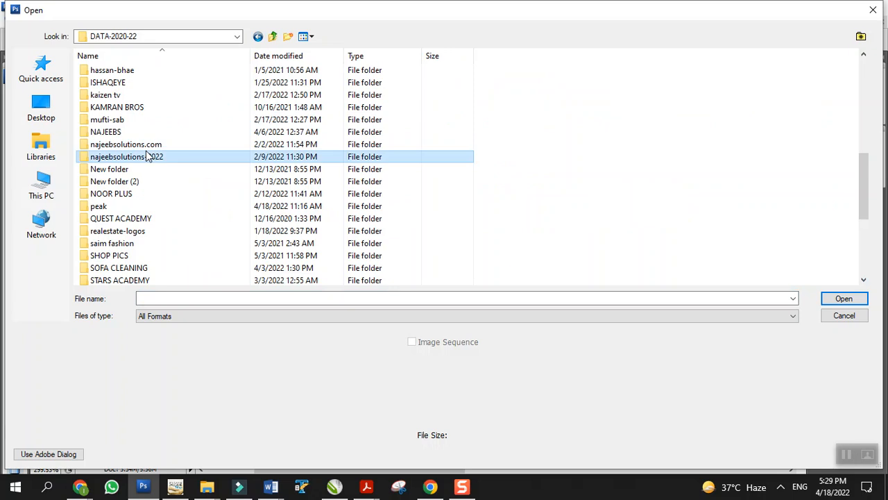
key("p")
key("d")
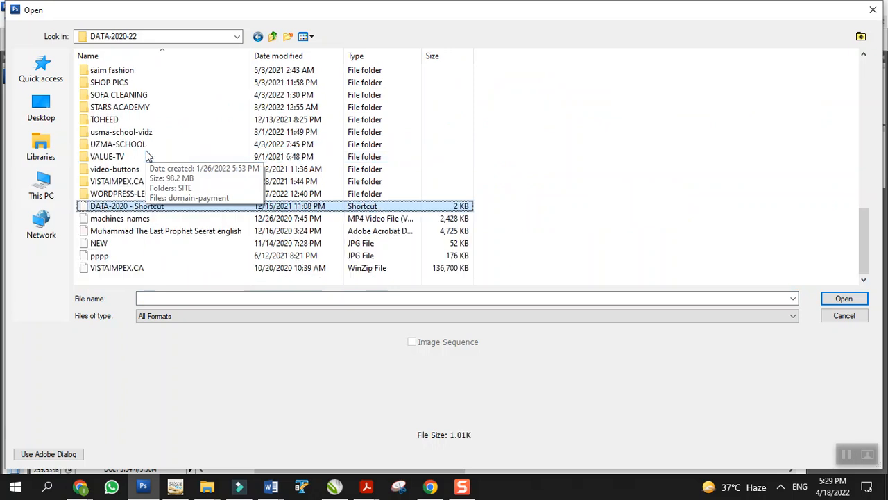
key("d")
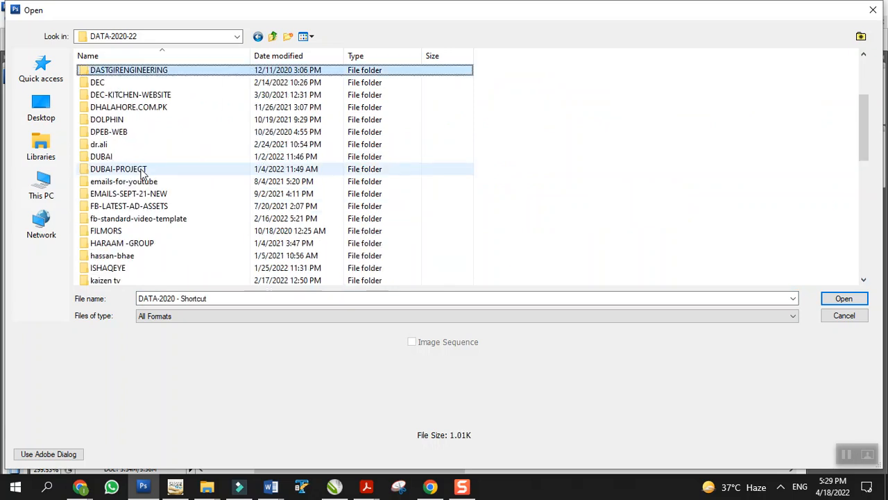
Open dha-bahawalpur-latest-file-rates-17-1-22.psd from the jan22 folder inside DHALAHORE.COM.PK.
left_click(145, 111)
double_click(145, 113)
double_click(104, 70)
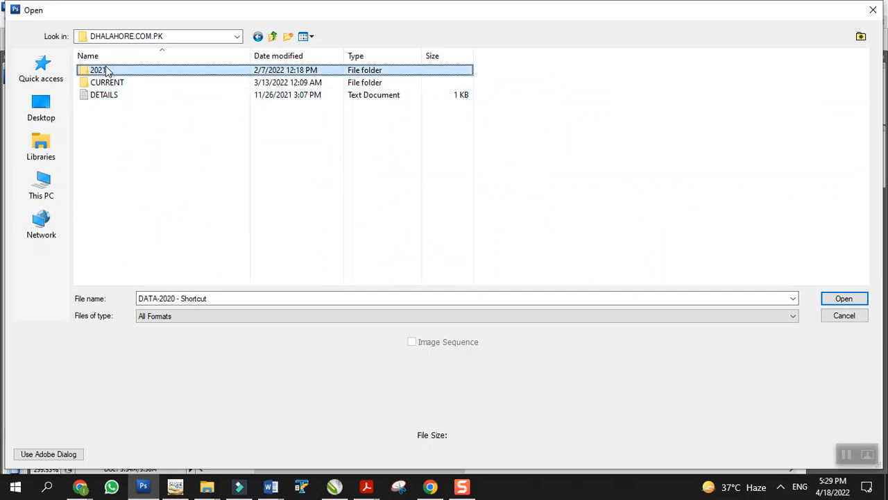
double_click(89, 120)
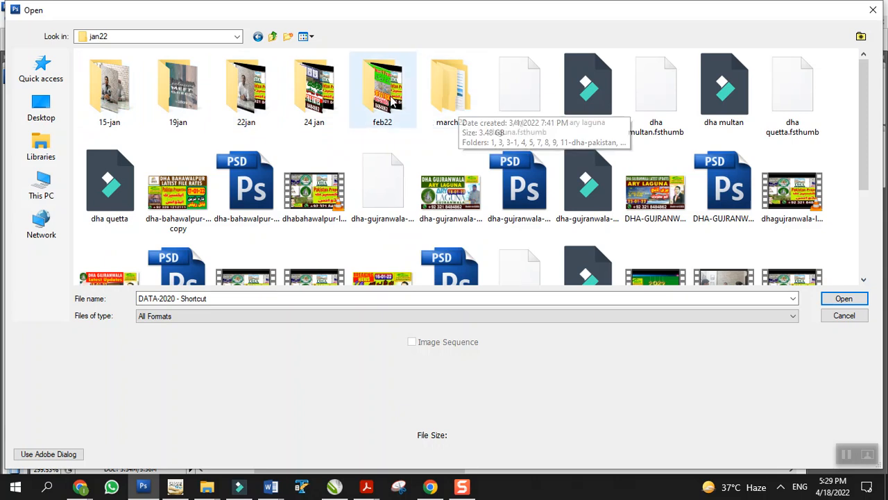
left_click(257, 188)
left_click(846, 300)
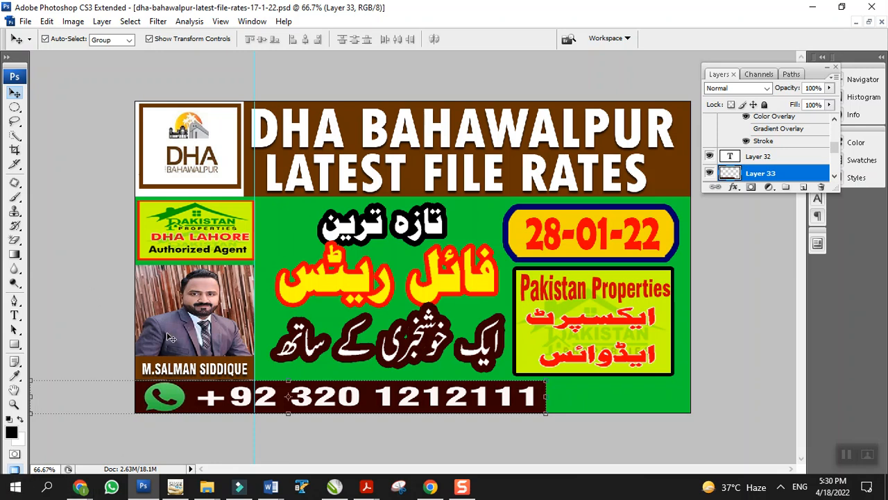
Move the portrait photo slightly up and the Pakistan Properties DHA Lahore logo slightly right and down, leaving the logo layer selected.
mouse_move(177, 322)
left_mouse_down()
mouse_move(175, 337)
mouse_move(177, 316)
left_mouse_up()
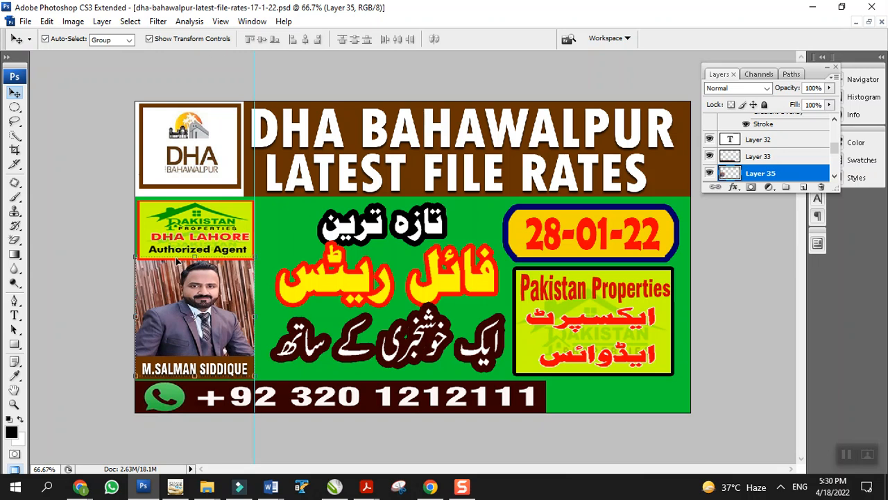
left_click_drag(195, 305, 197, 306)
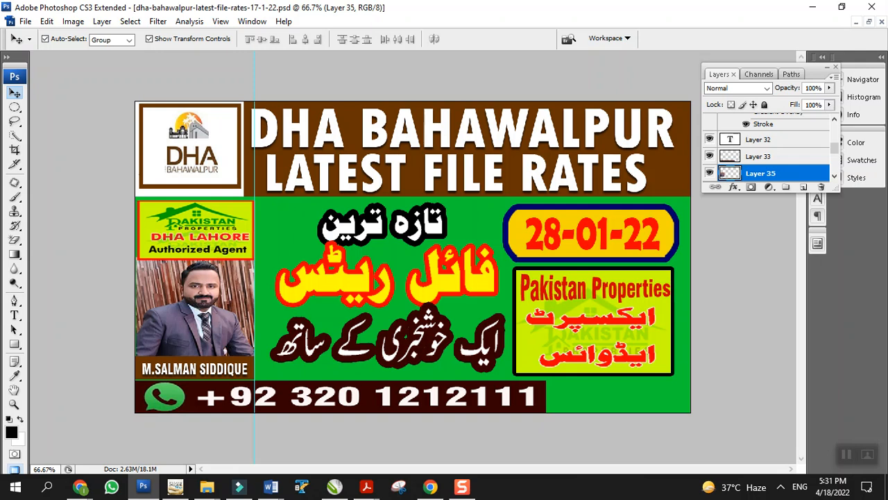
left_click(172, 242)
left_click_drag(171, 241, 179, 244)
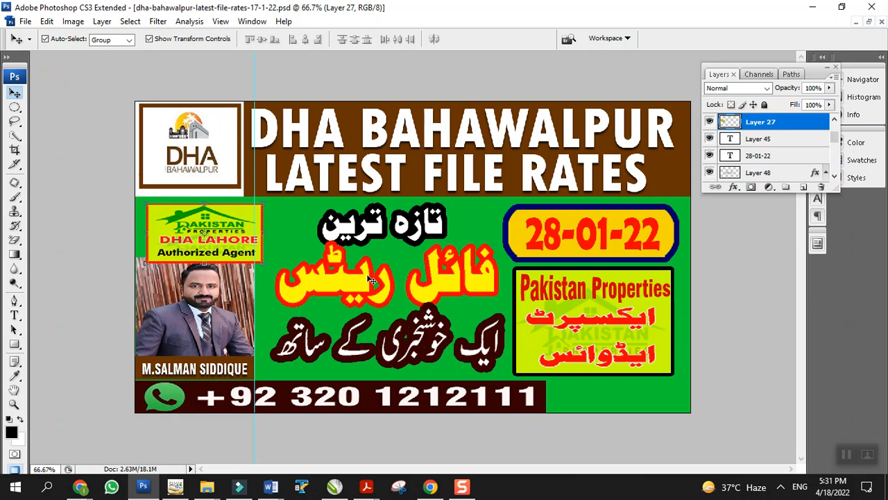
left_click(210, 325)
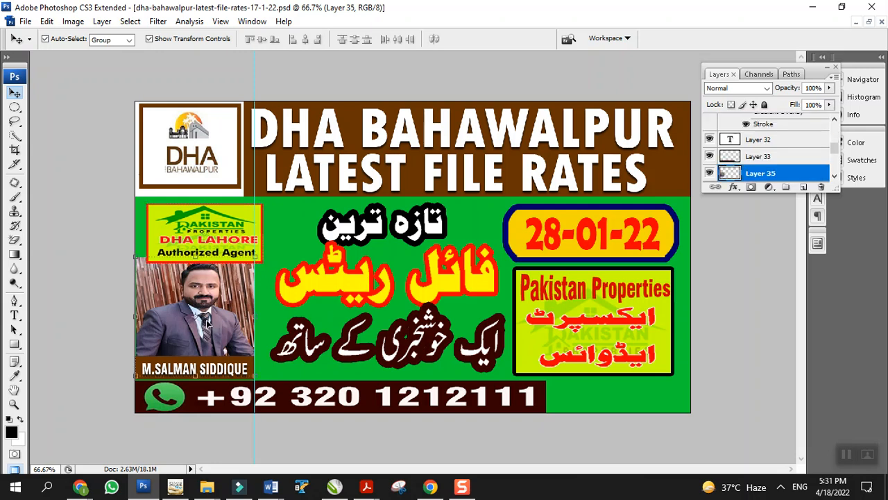
left_click(186, 230)
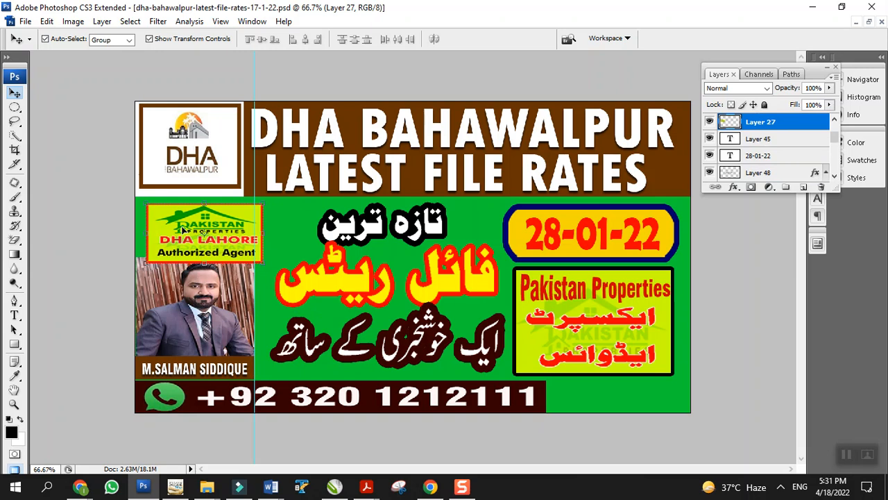
Switch to WhatsApp Web in Chrome, search the chats for "digital" and open the "Digital Marketing peak" group.
left_click(431, 487)
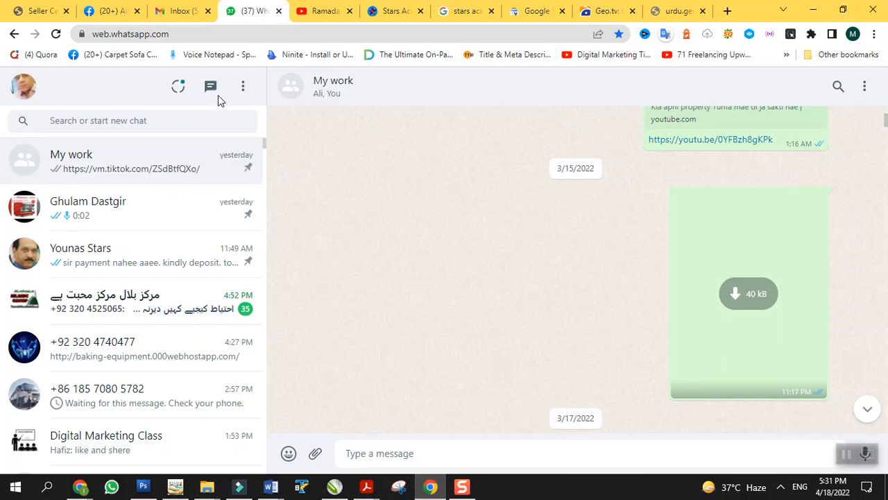
left_click(119, 120)
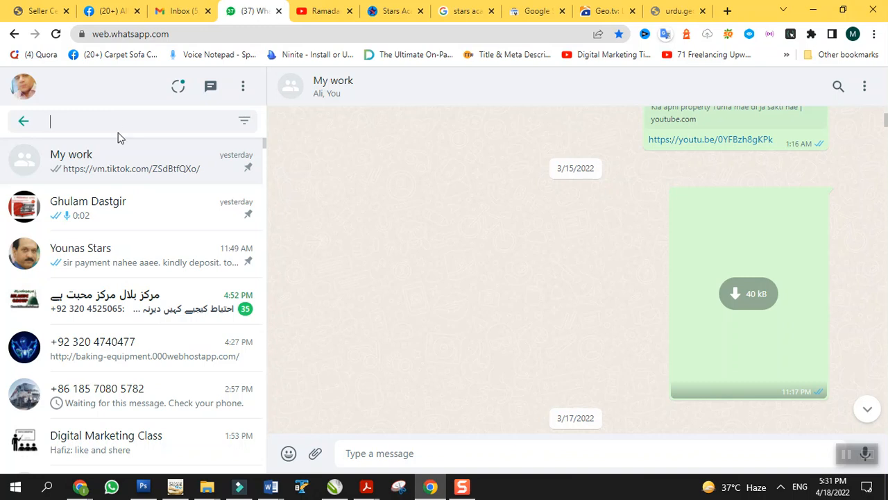
type("digital")
left_click(144, 253)
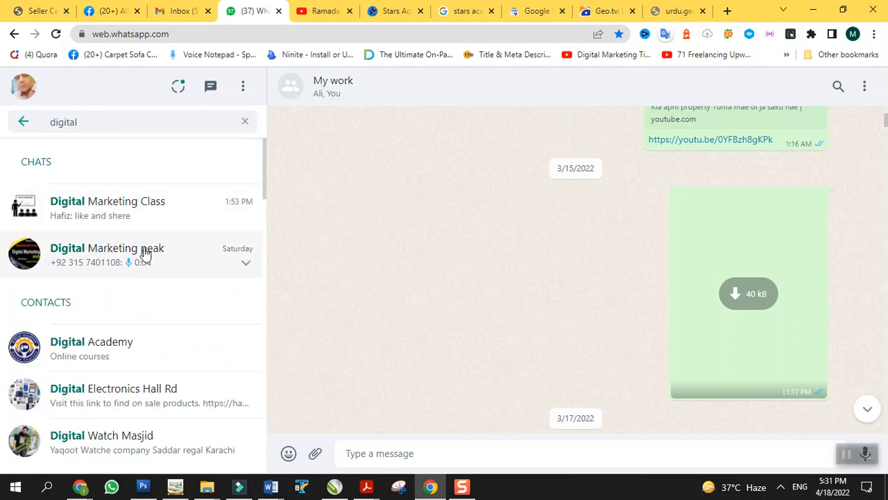
Start attaching photos to the group chat and browse to the CURRENT folder inside DATA-2020-22's DHALAHORE.COM.PK folder.
left_click(316, 456)
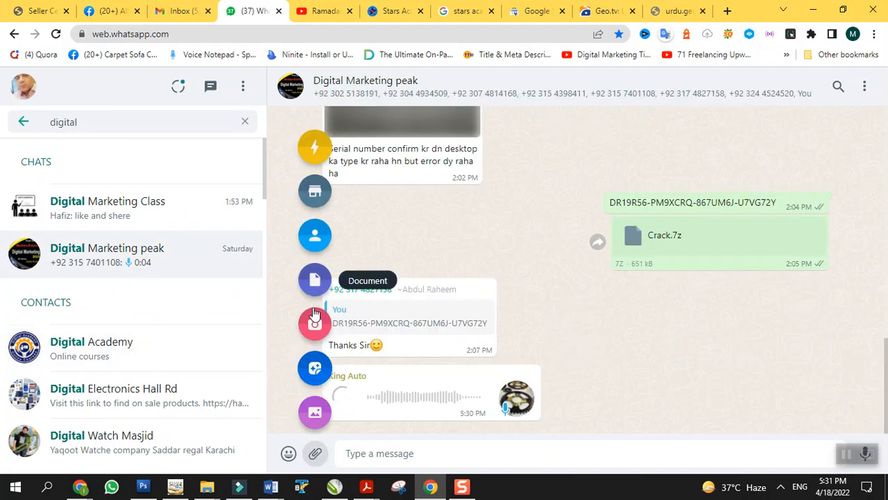
left_click(324, 412)
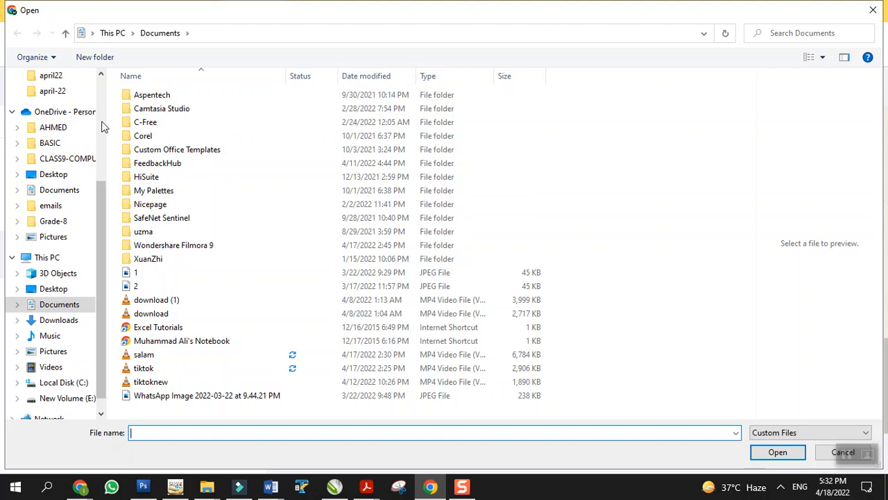
scroll(101, 123, "up", 4)
left_click(61, 117)
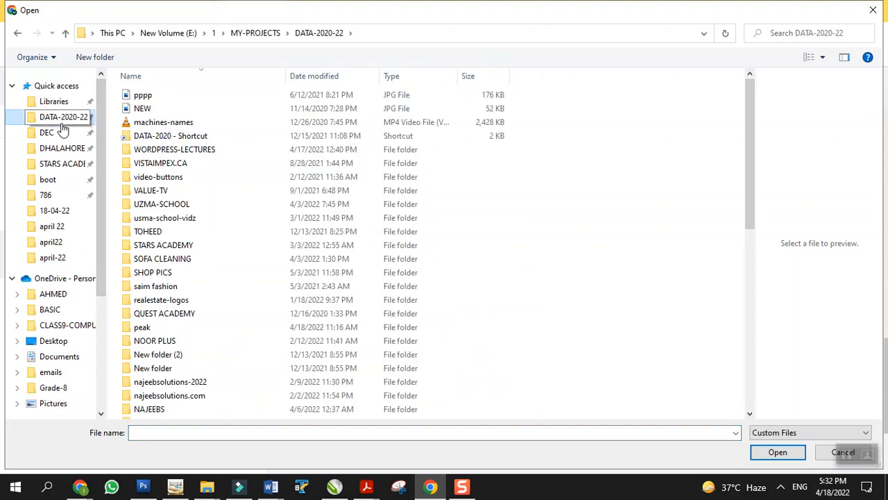
left_click(145, 168)
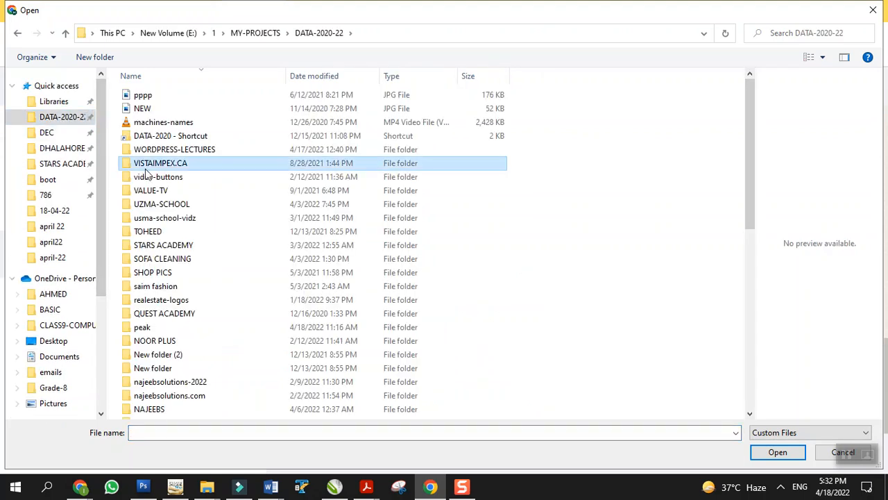
key("p")
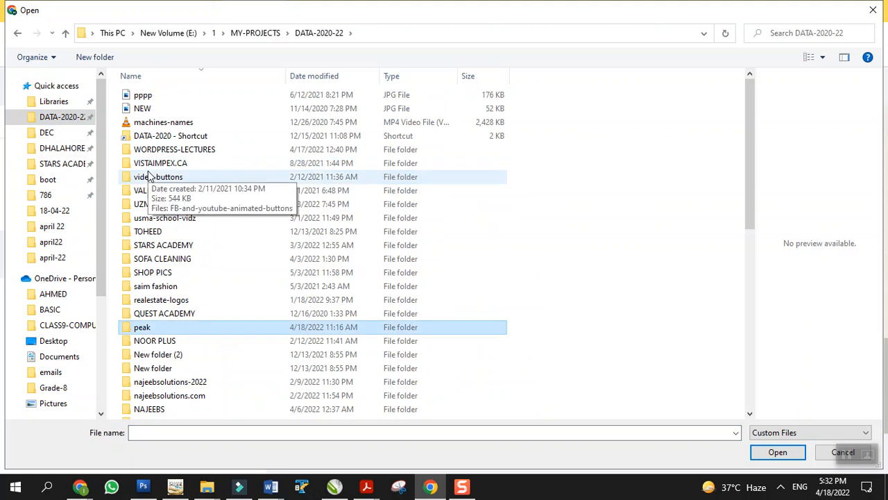
key("d")
key("d")
key("d")
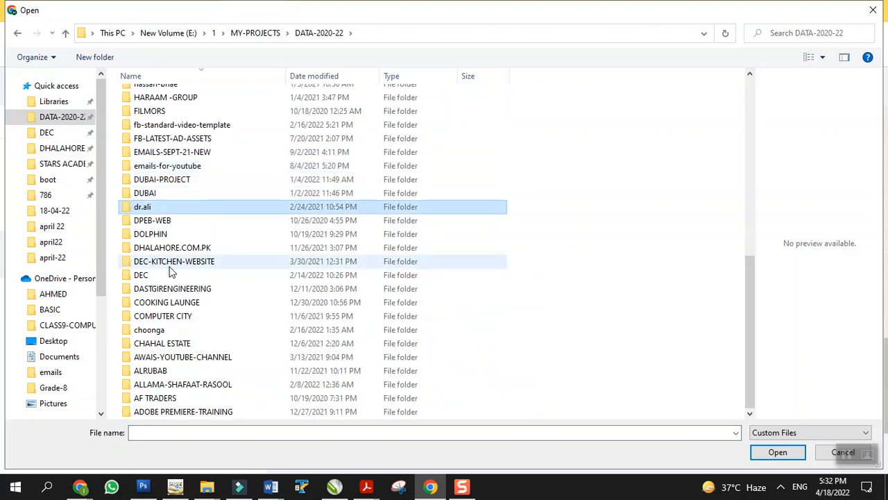
double_click(174, 247)
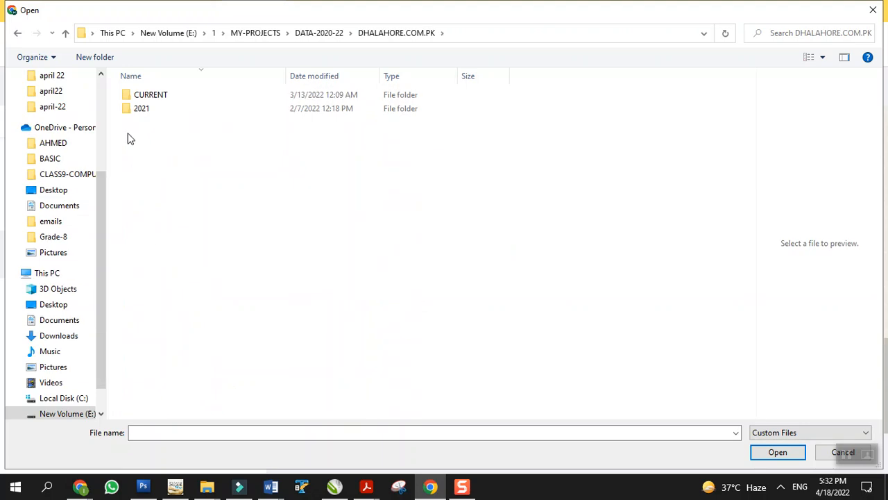
double_click(143, 95)
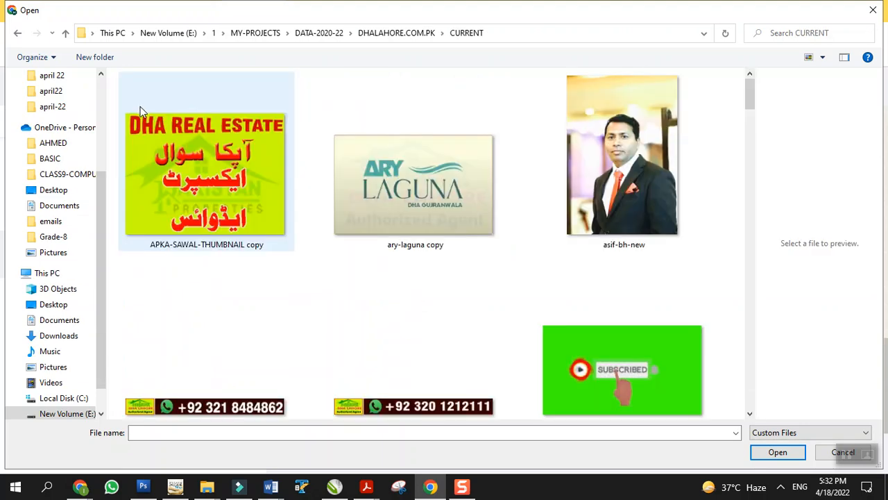
Attach the range of images from PAKISTAN-PROPERTIES-OFFICAL-LOGO through the portrait of the man in the blue suit.
left_click_drag(749, 89, 712, 350)
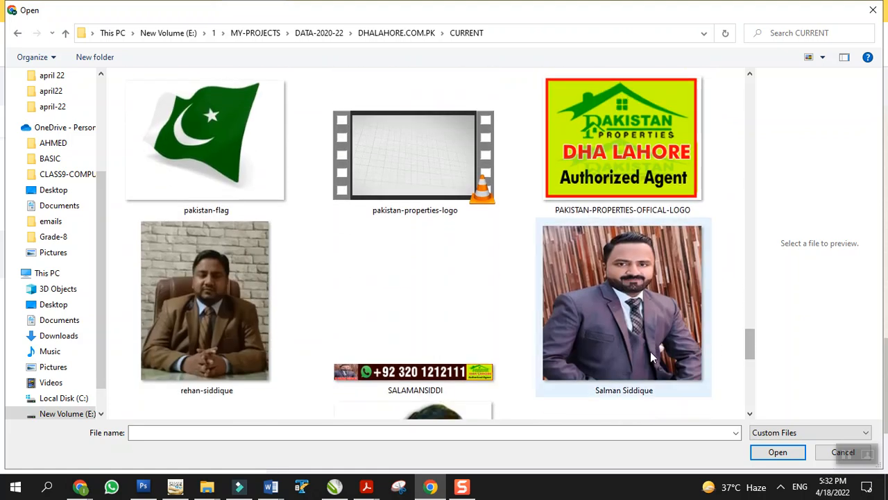
left_click(621, 330)
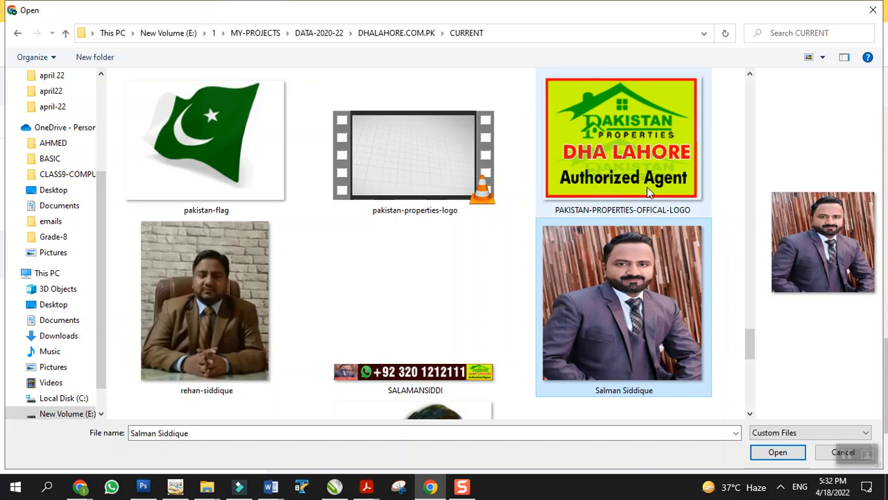
left_click(644, 160, "shift")
left_click(763, 454)
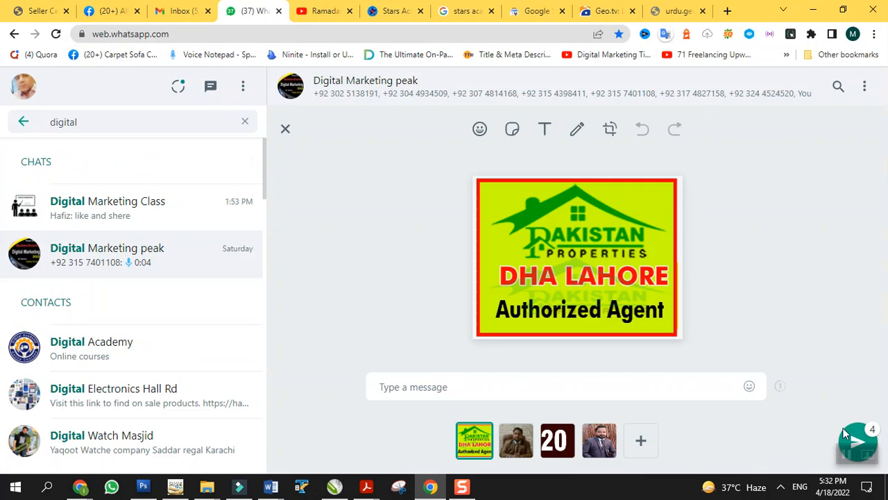
Remove the brown-suit man's photo and the phone-number banner from the pending attachments.
left_click(851, 445)
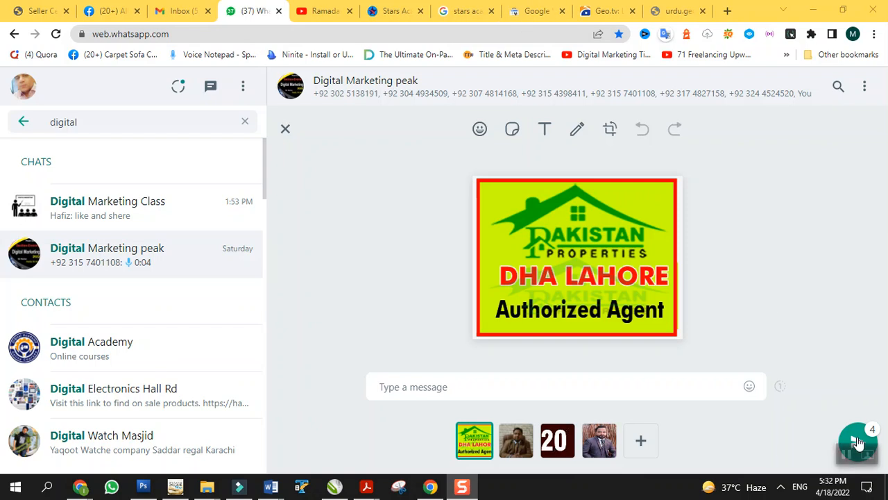
left_click(565, 433)
left_click(544, 434)
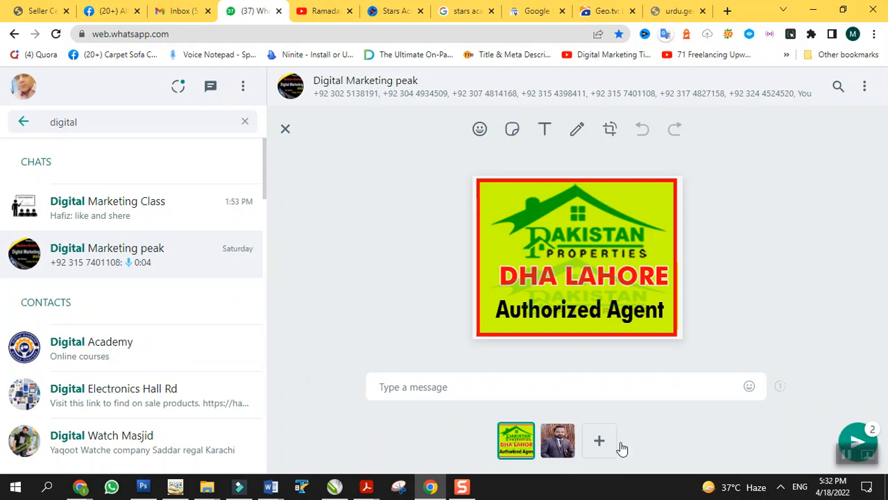
Restore the browser to a smaller window and send the logo and portrait images to the group.
left_click(842, 10)
left_click_drag(600, 104, 548, 15)
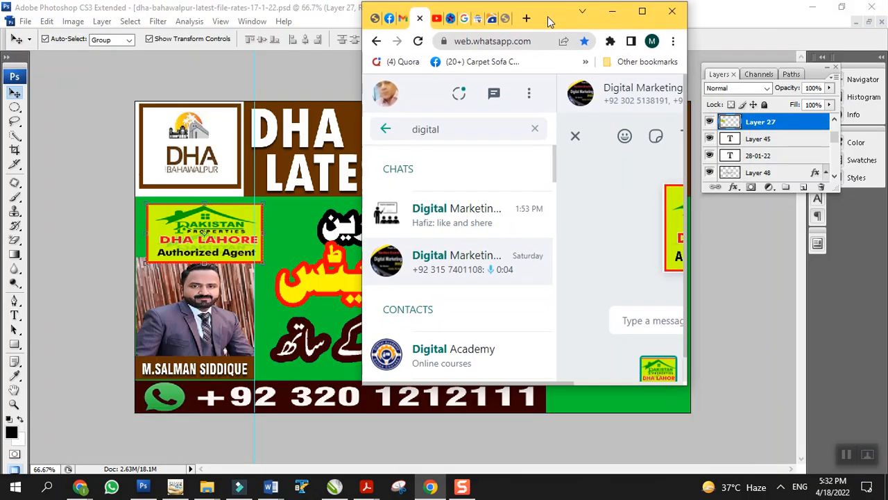
scroll(604, 264, "down", 1)
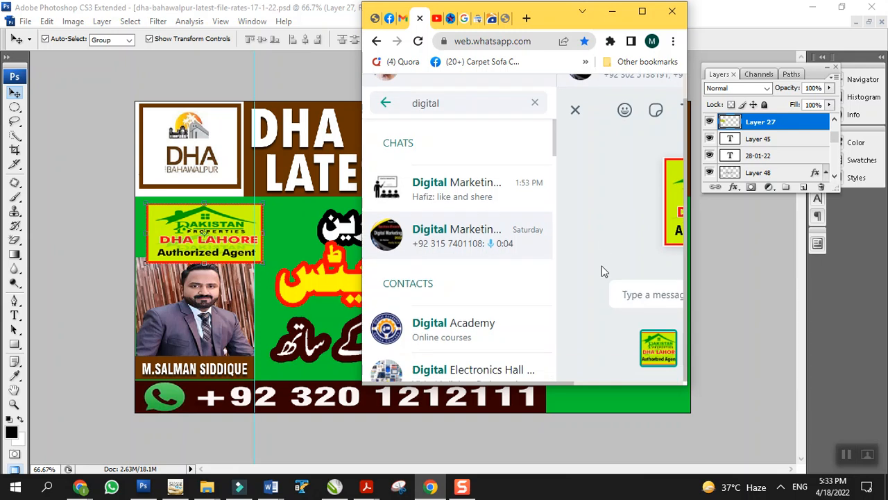
left_click_drag(557, 381, 708, 388)
left_click(674, 357)
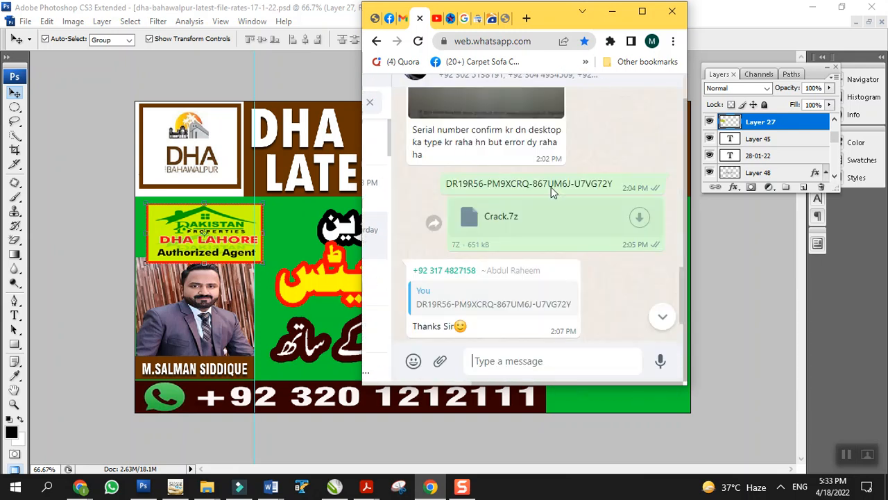
Maximize the browser, return to Photoshop and move the yellow Pakistan Properties box to the canvas's right edge, slightly higher.
left_click(642, 11)
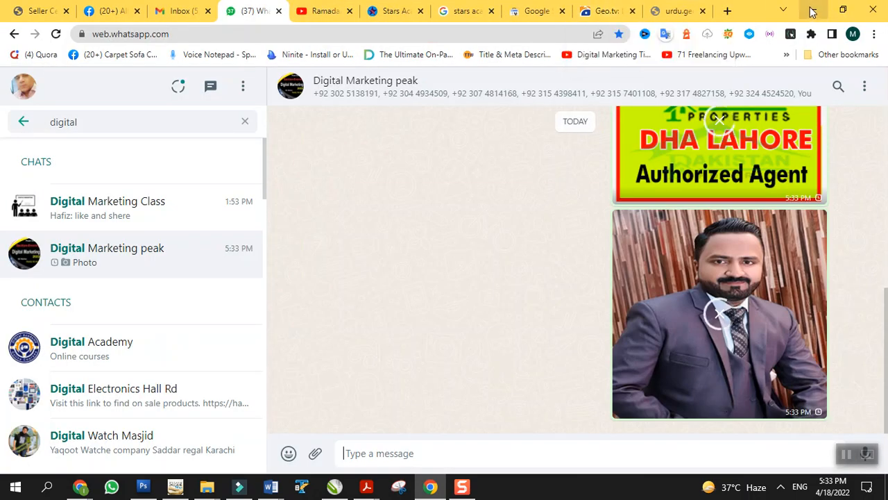
left_click(813, 12)
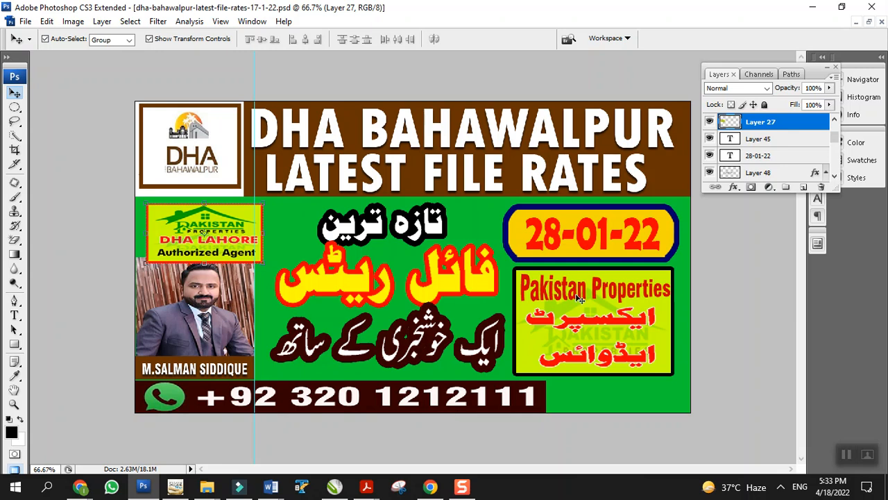
left_click_drag(451, 321, 554, 347)
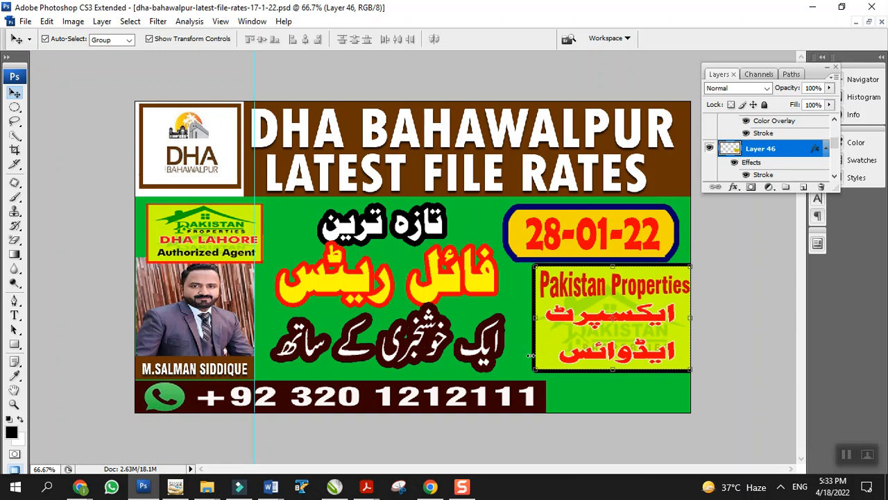
Flatten the DHA Bahawalpur design into a single layer, discarding the hidden layers.
left_click(102, 22)
left_click(463, 18)
scroll(795, 150, "down", 1)
scroll(794, 150, "down", 4)
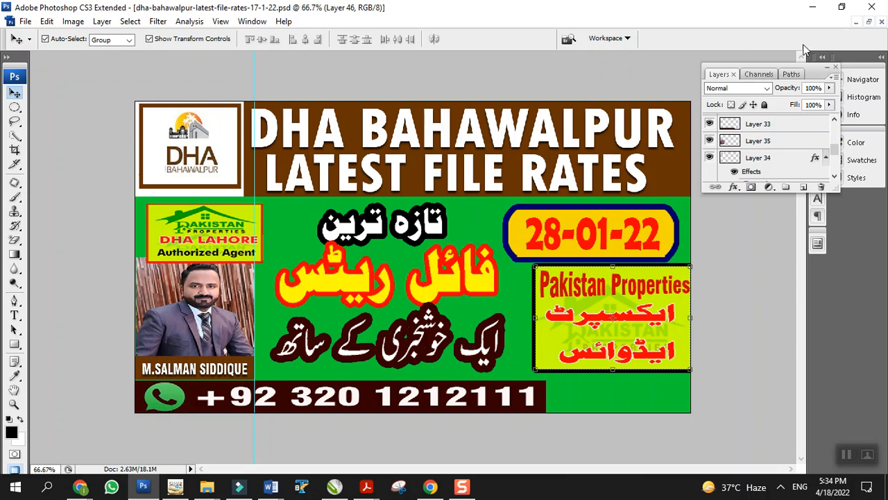
left_click(102, 21)
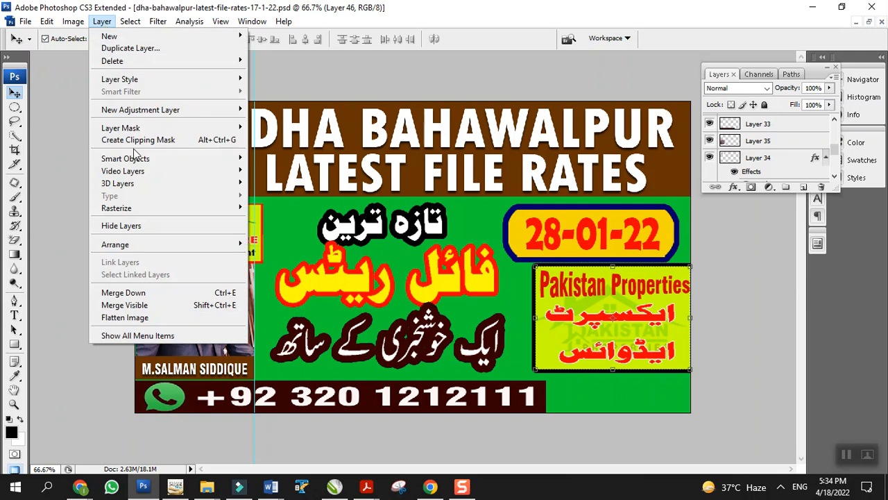
left_click(172, 323)
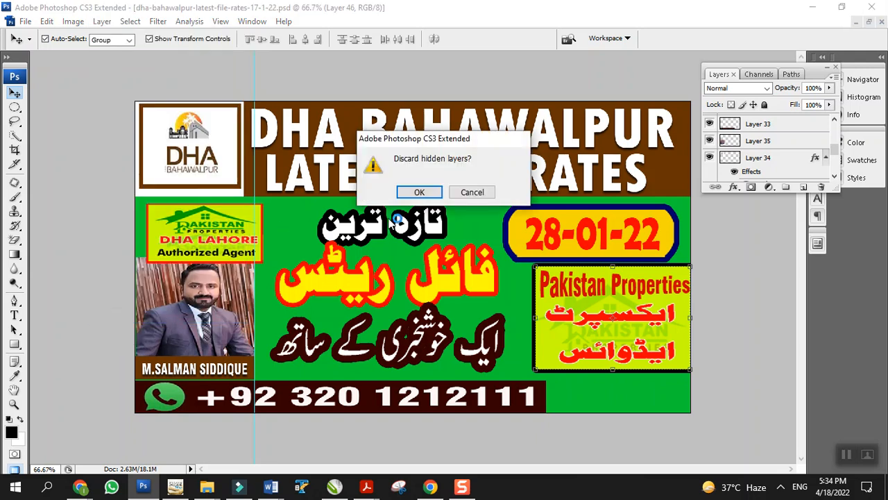
left_click(419, 192)
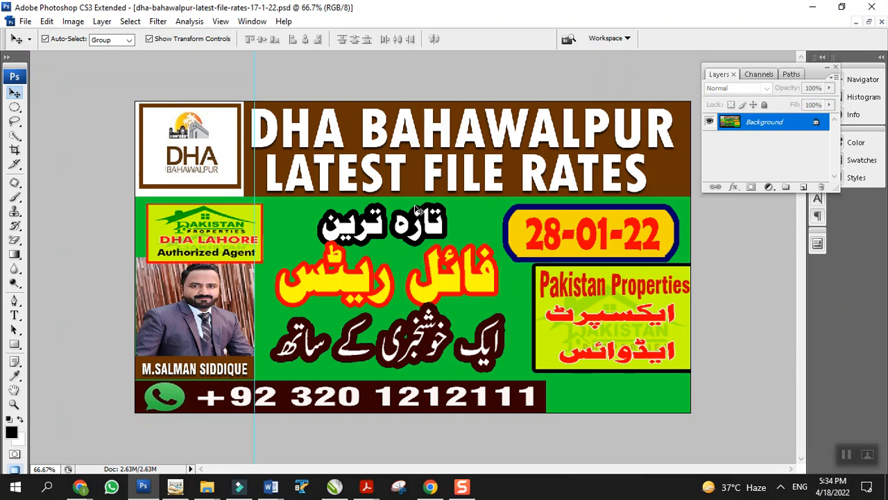
Select and copy the whole flattened design, switch to WhatsApp Web and paste it into the Digital Marketing peak chat.
key("ctrl+a")
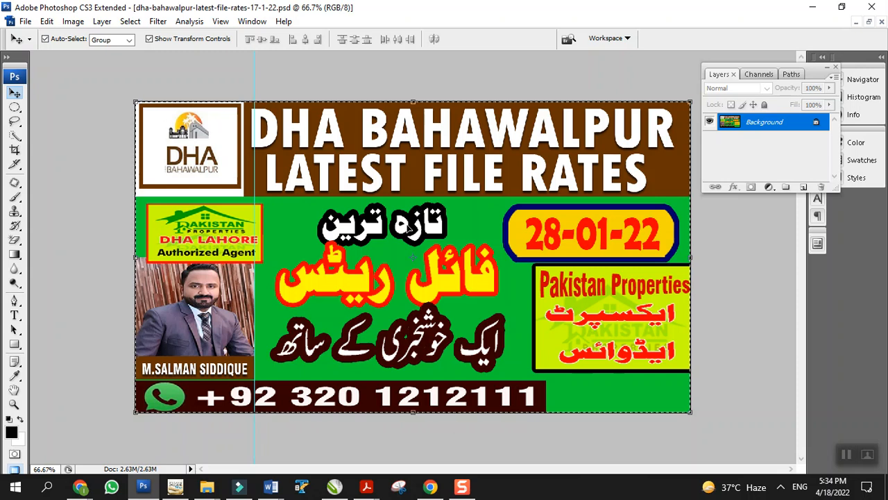
left_click(430, 486)
left_click(253, 118)
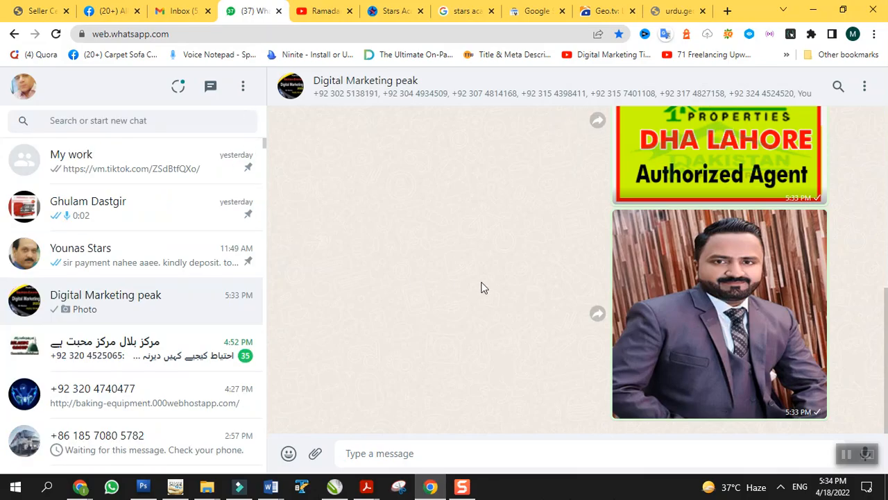
right_click(366, 455)
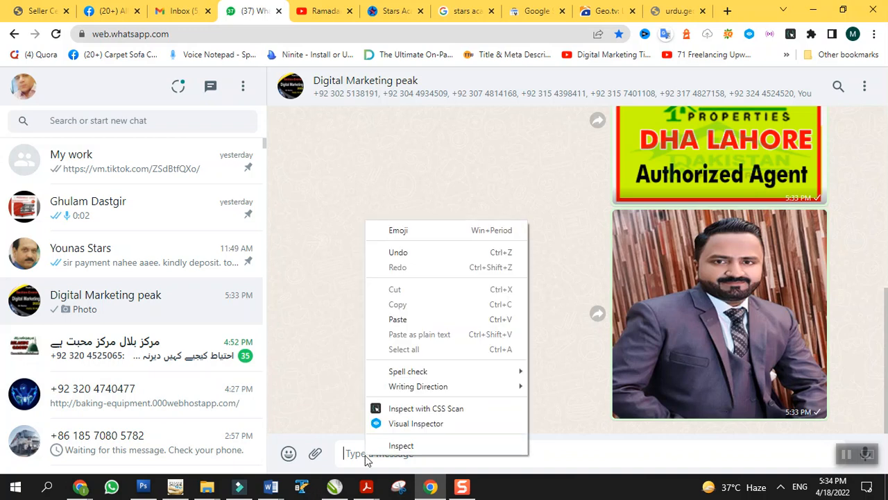
left_click(398, 320)
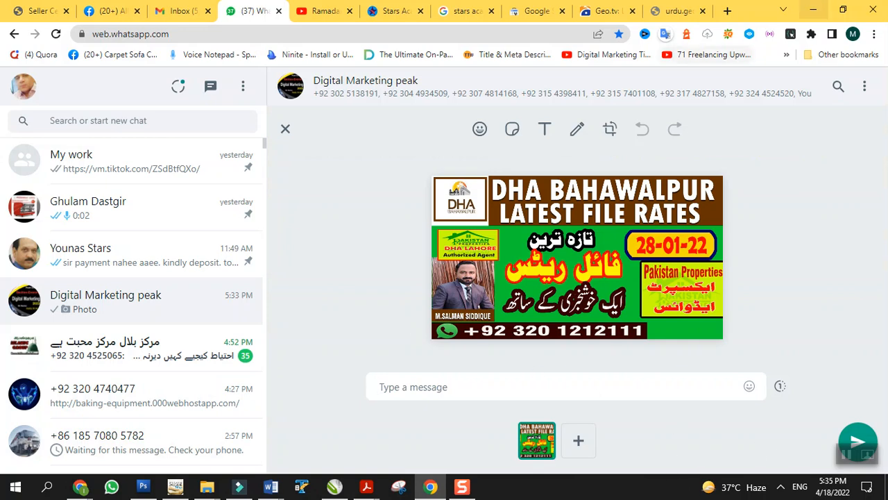
Send the pasted DHA Bahawalpur design to the group from a smaller browser window, then maximize the browser again.
left_click(843, 10)
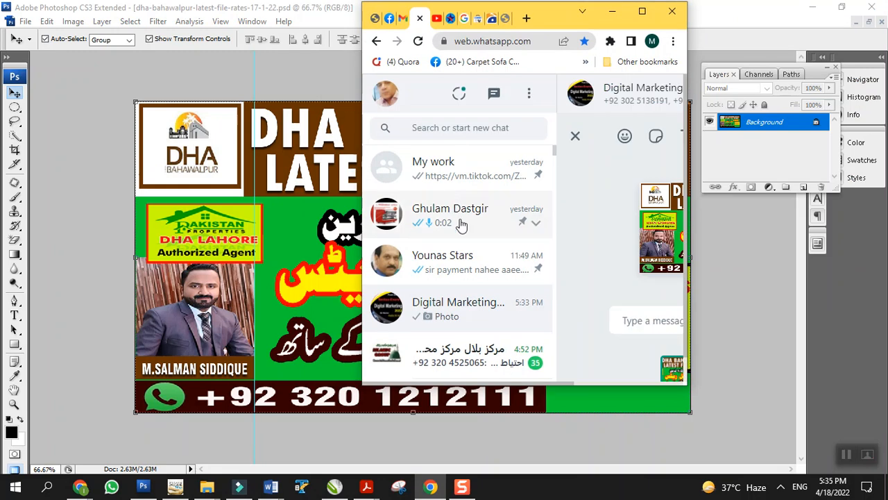
scroll(578, 366, "down", 1)
left_click_drag(555, 381, 681, 390)
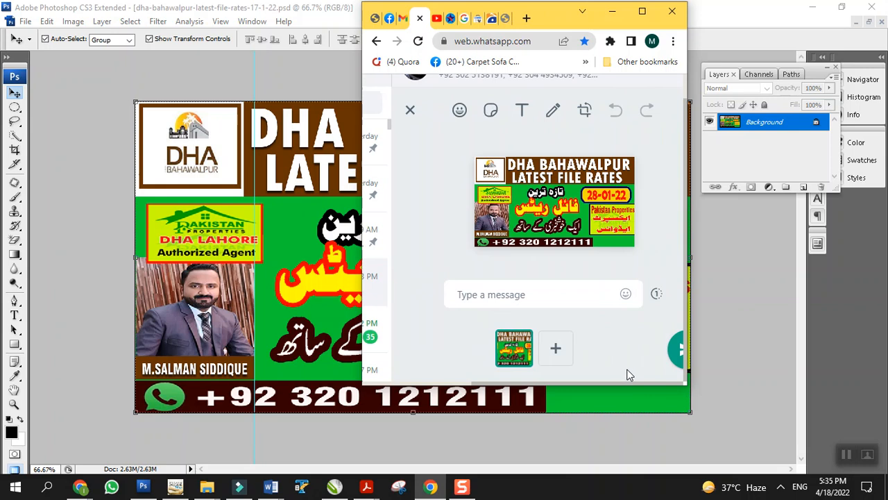
left_click(680, 358)
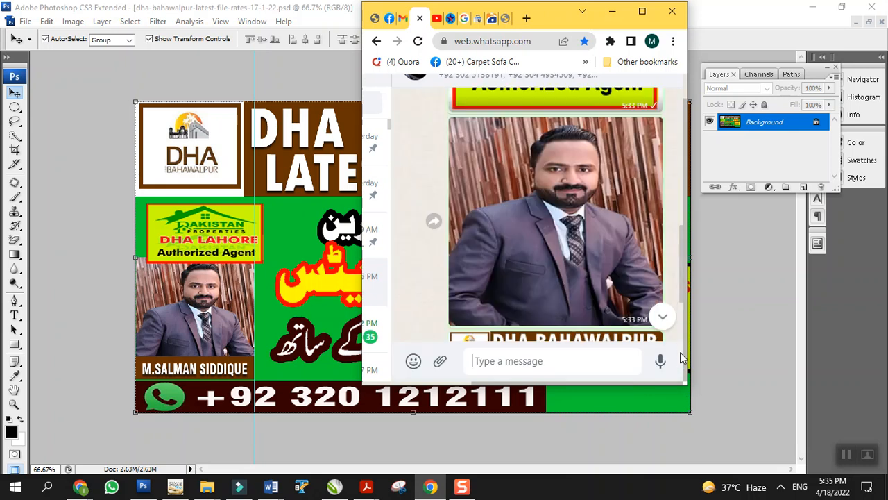
left_click(638, 12)
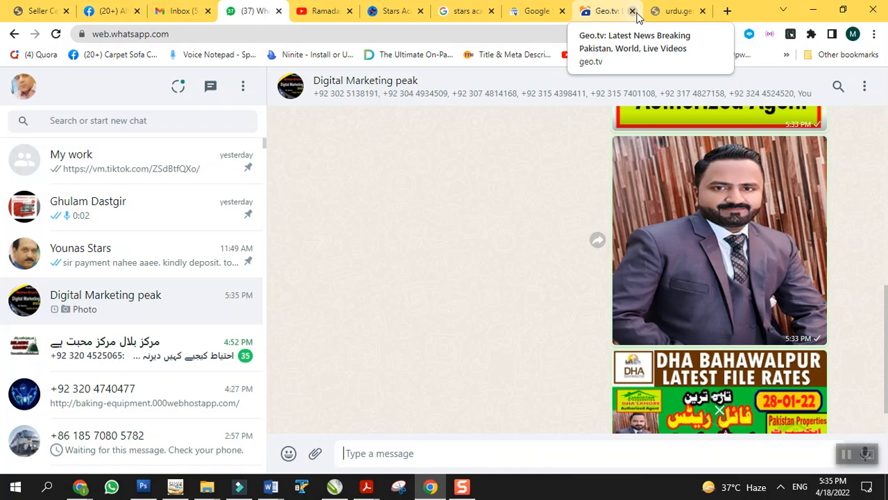
mouse_move(461, 487)
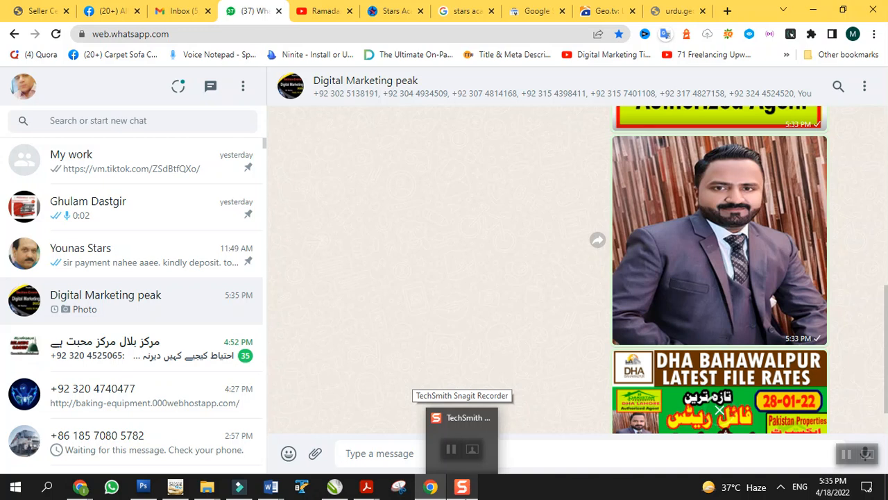
mouse_move(334, 487)
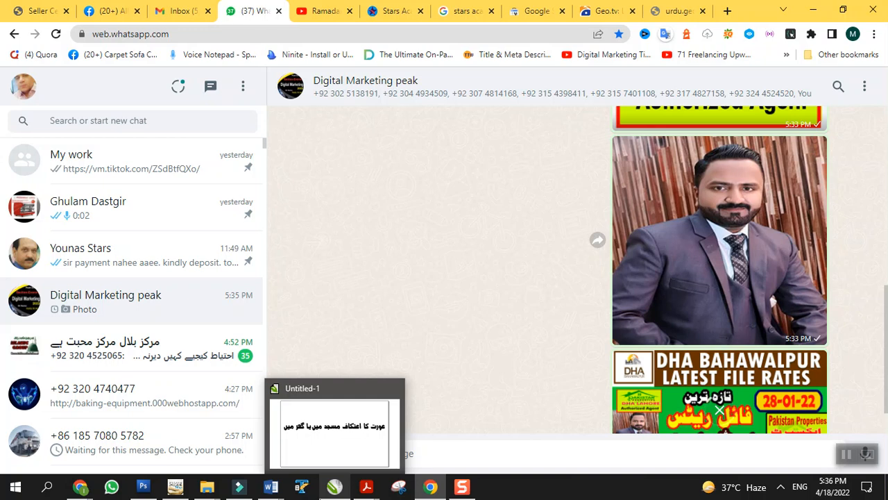
scroll(618, 218, "up", 3)
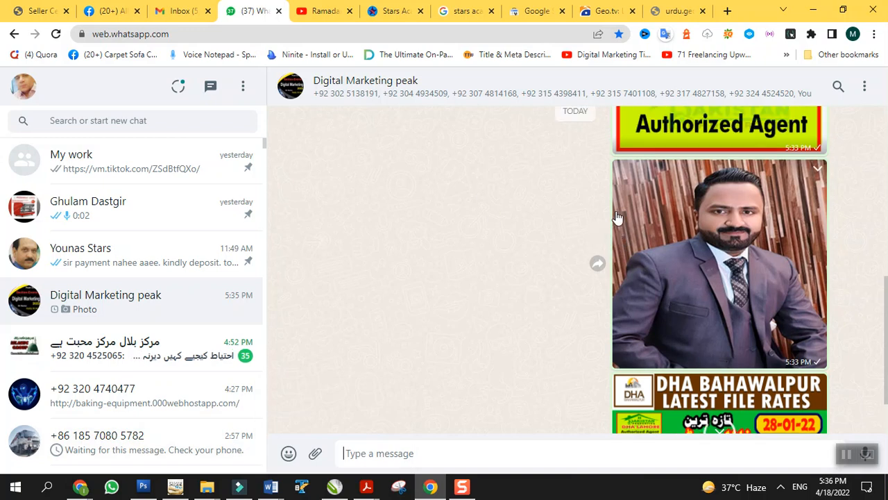
scroll(617, 218, "down", 3)
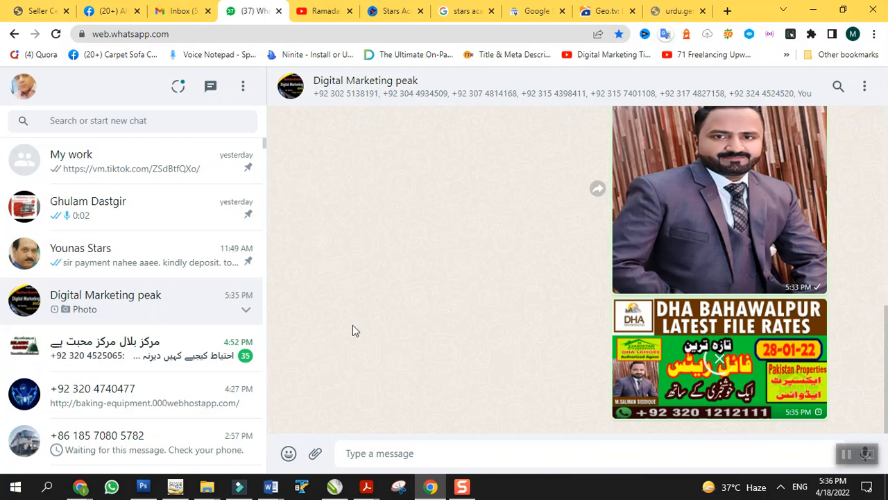
Check the computer's network connection status.
left_click(780, 487)
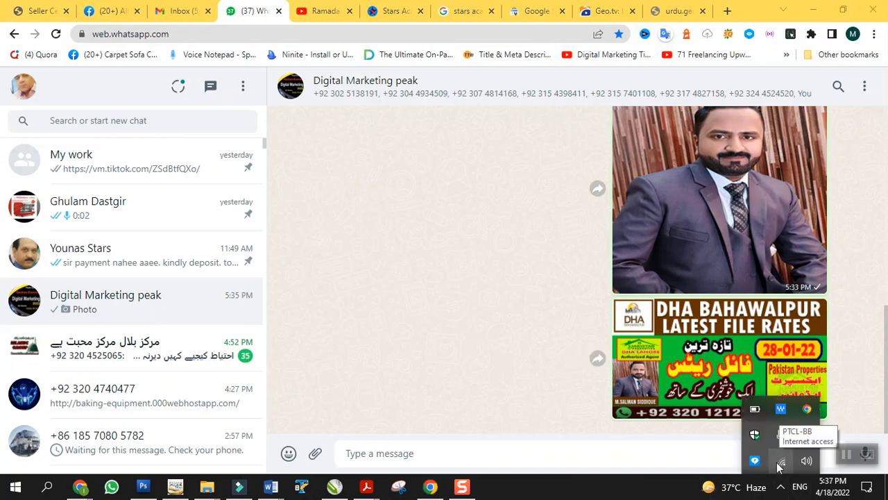
left_click(390, 262)
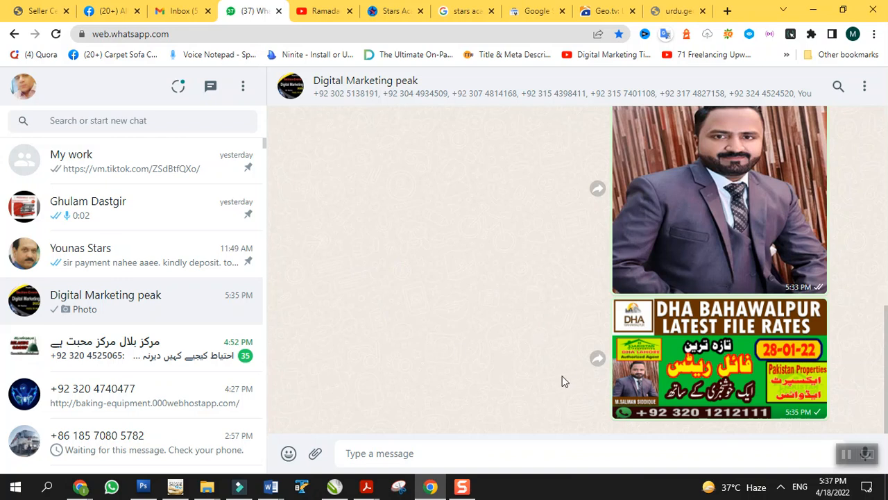
Minimize the WhatsApp browser, Photoshop and 18-04-22 folder windows, close Google Search Console, and switch to Filmora9, dismissing its Export dialog.
left_click(812, 11)
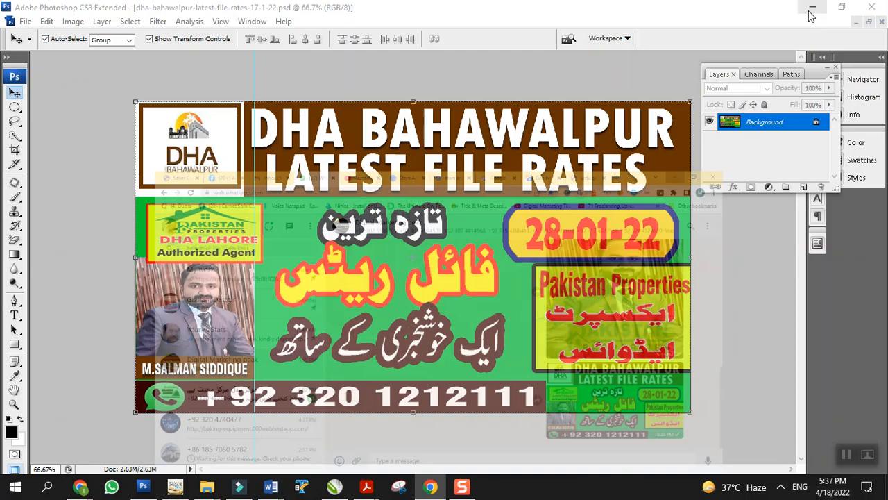
left_click(813, 8)
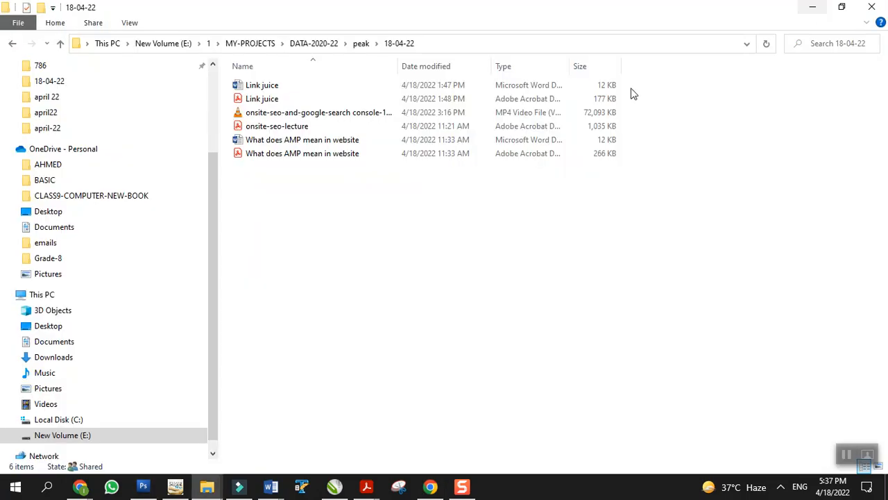
left_click(813, 9)
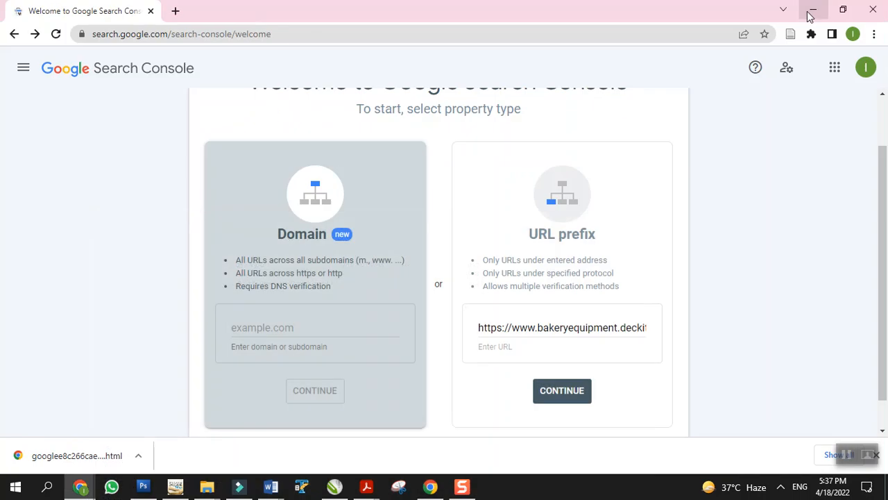
left_click(873, 9)
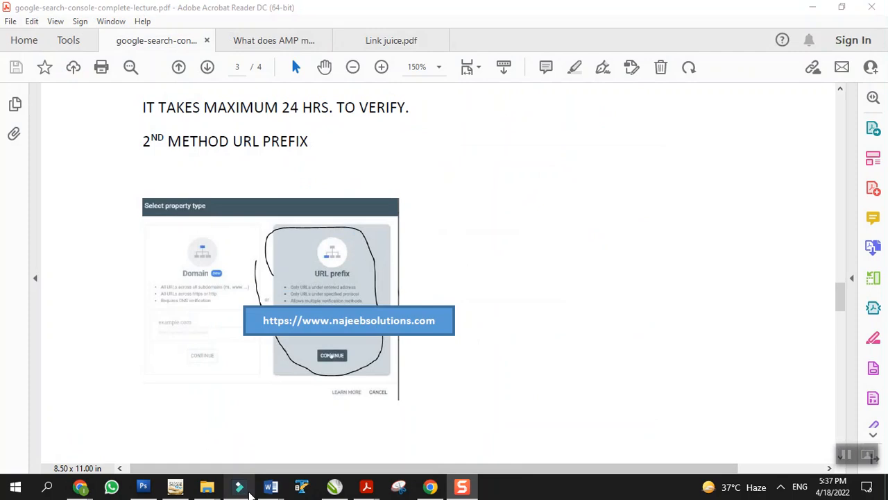
mouse_move(241, 490)
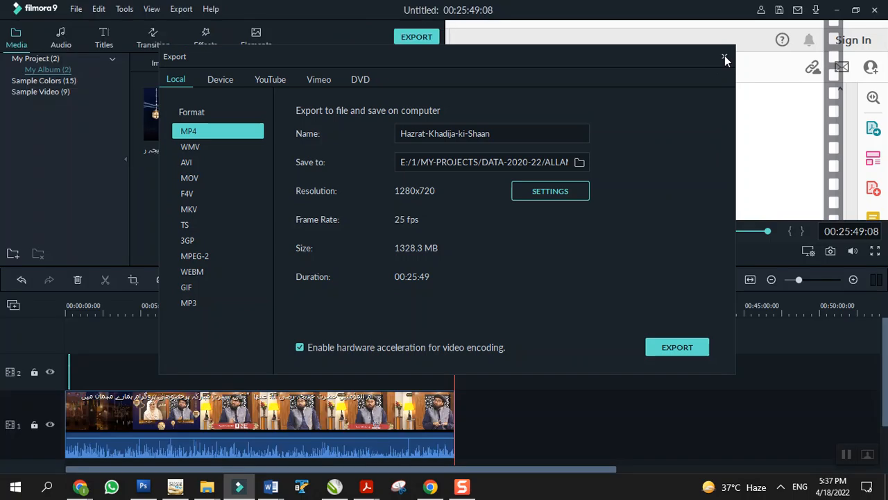
left_click(724, 56)
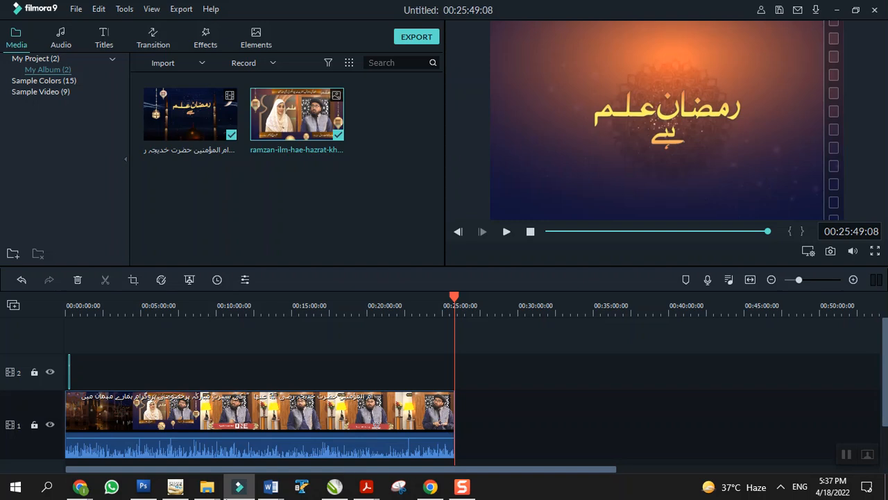
Switch to File Explorer and open the inner dm folder on New Volume (E:).
mouse_move(207, 486)
left_click(293, 436)
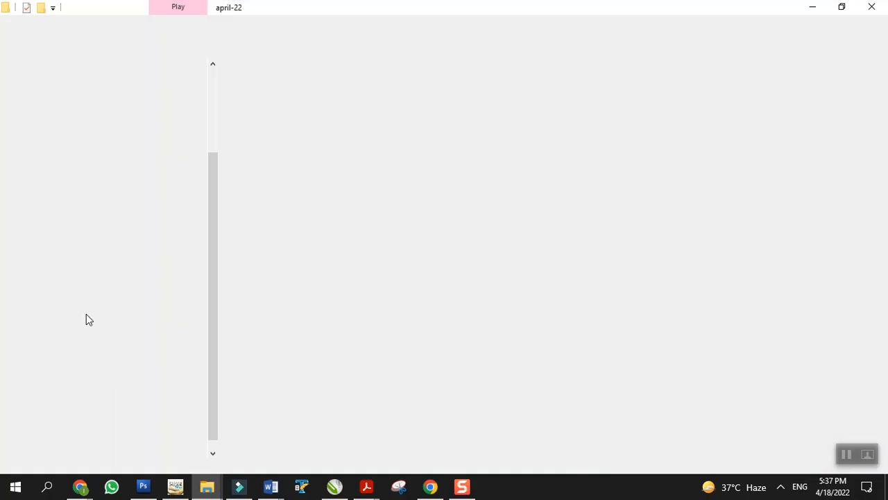
left_click(54, 297)
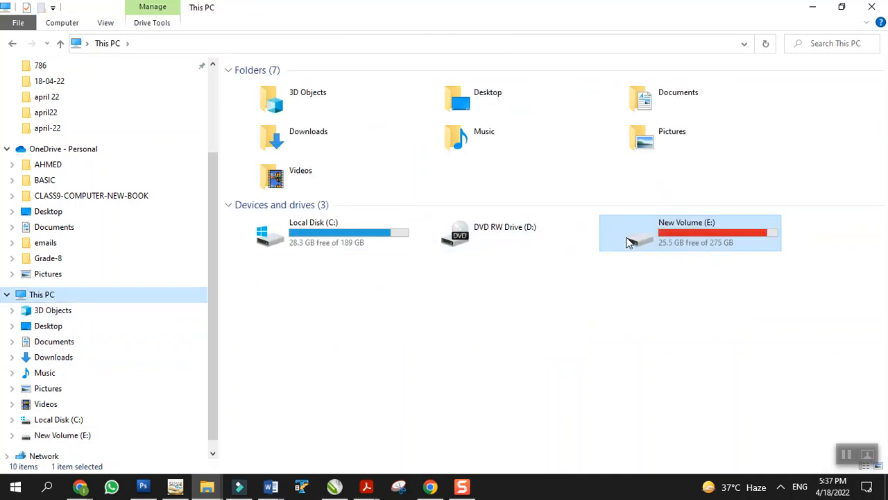
double_click(666, 245)
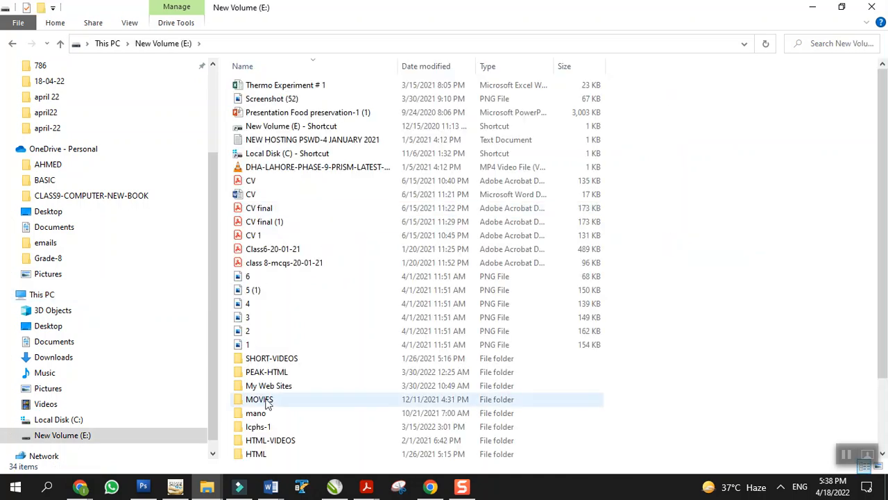
scroll(272, 390, "down", 2)
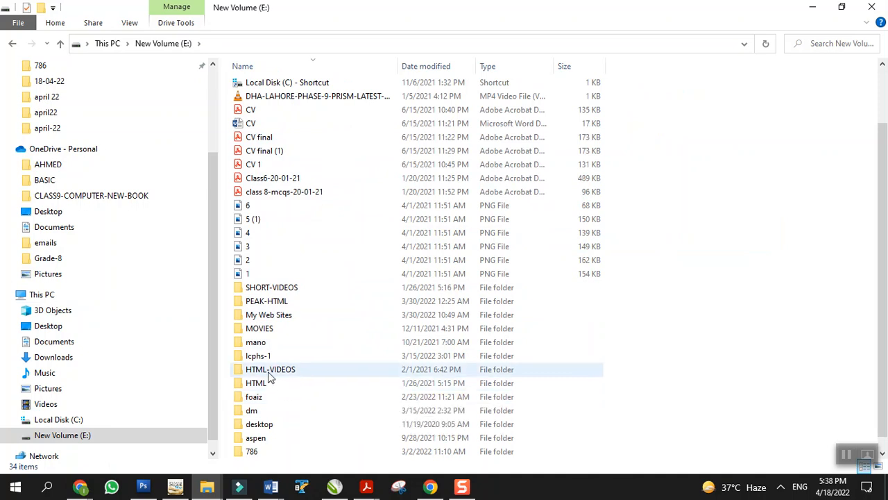
left_click(260, 331)
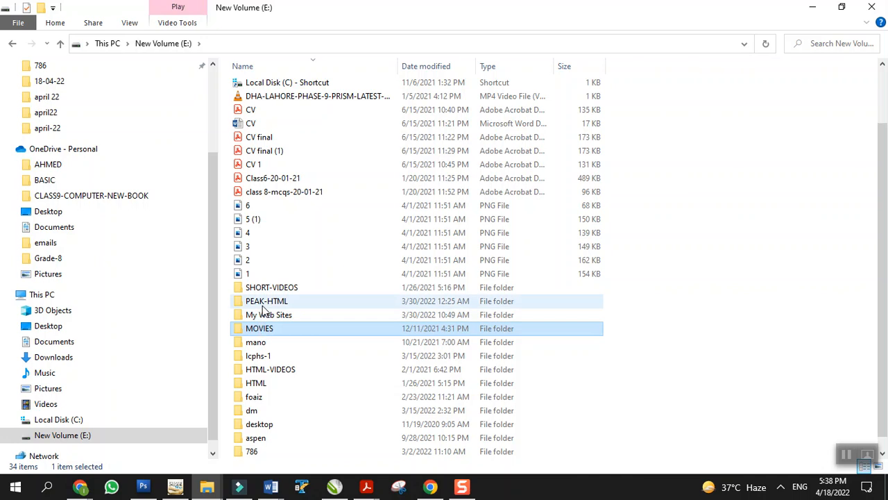
double_click(251, 410)
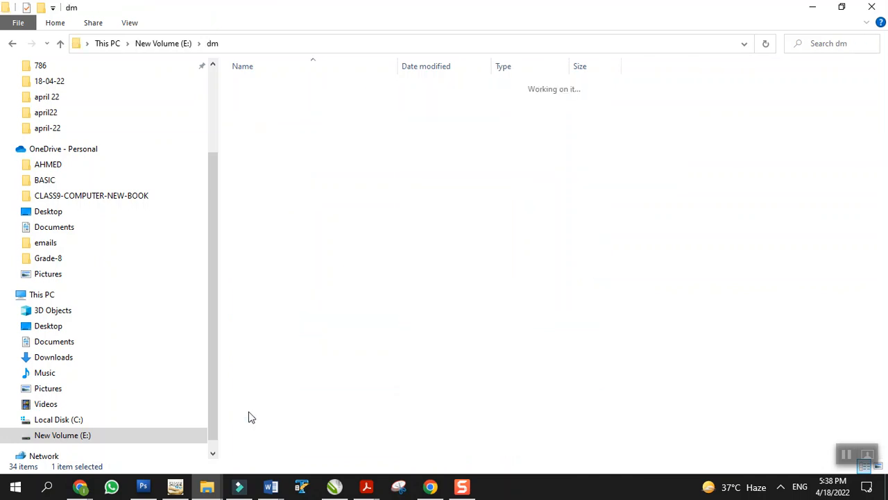
double_click(244, 89)
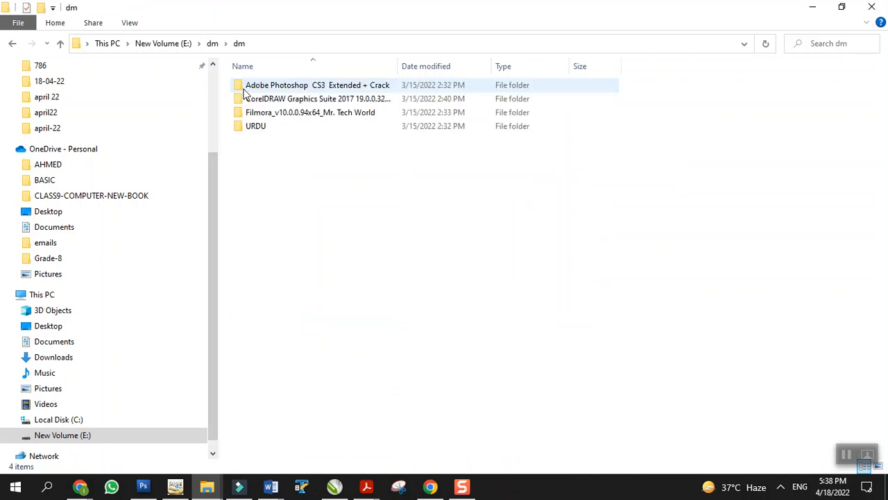
Open the Crack subfolder of Filmora_v10.0.0.94x64_Mr. Tech World and select all its files.
double_click(278, 113)
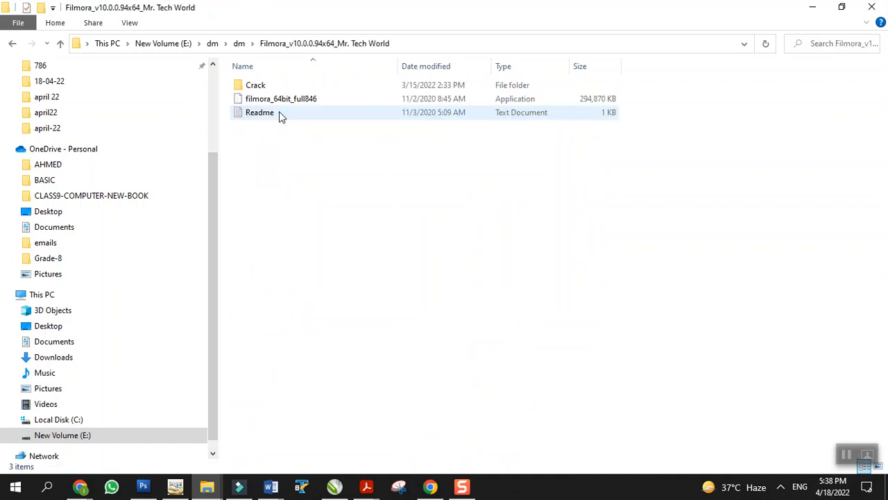
double_click(250, 88)
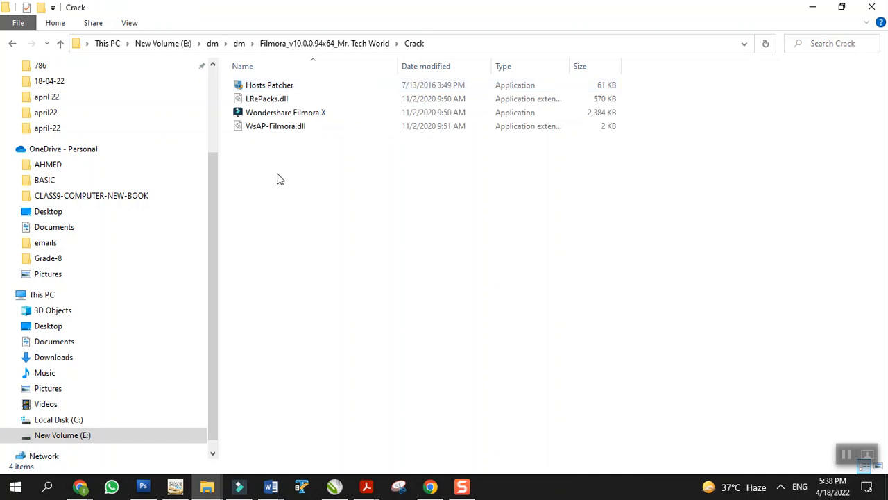
key("ctrl+a")
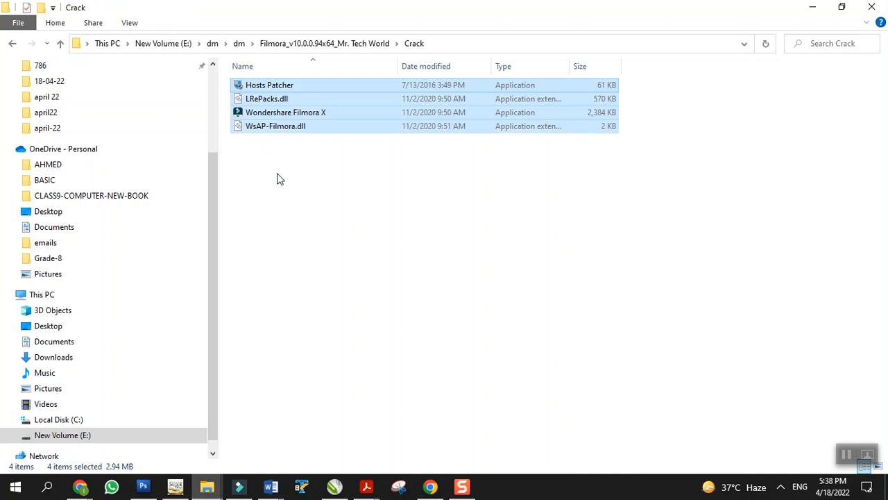
Look for the Wondershare folder in Program Files (x86) on Local Disk (C:).
left_click(102, 45)
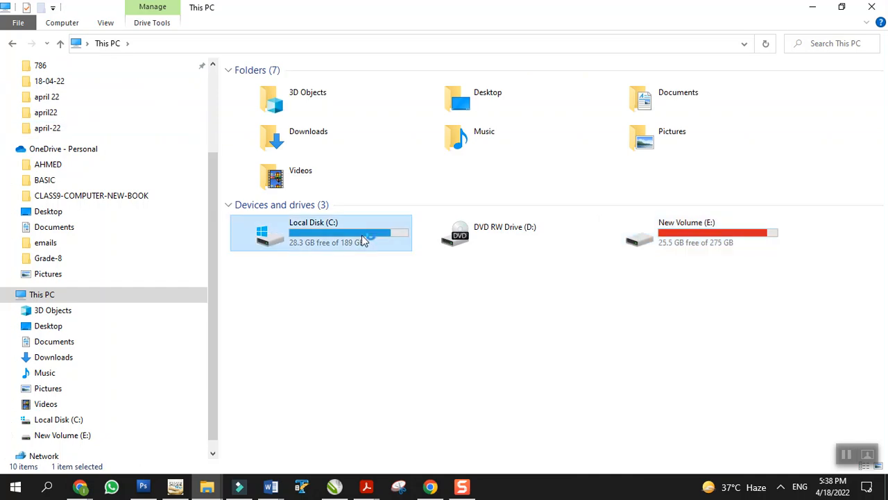
double_click(362, 240)
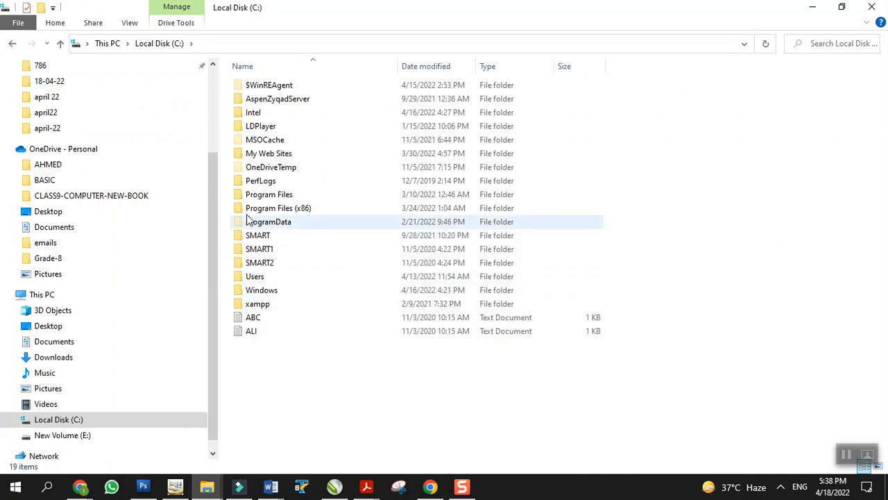
double_click(297, 208)
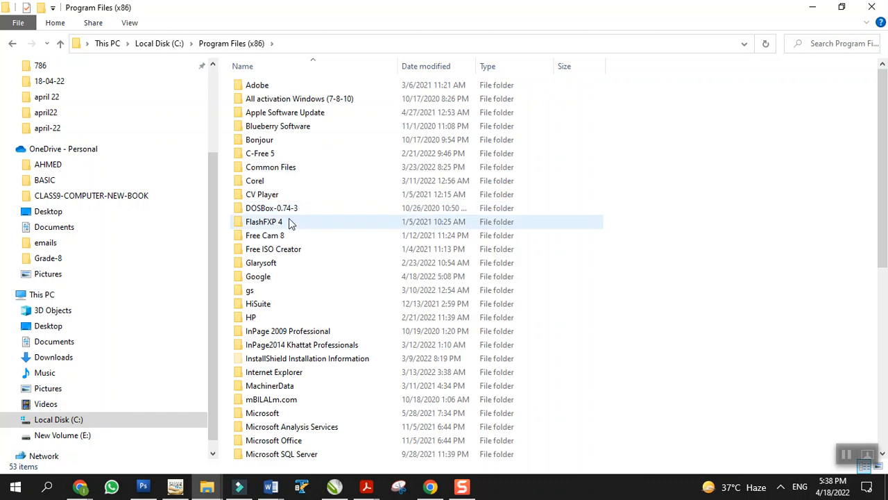
left_click(277, 194)
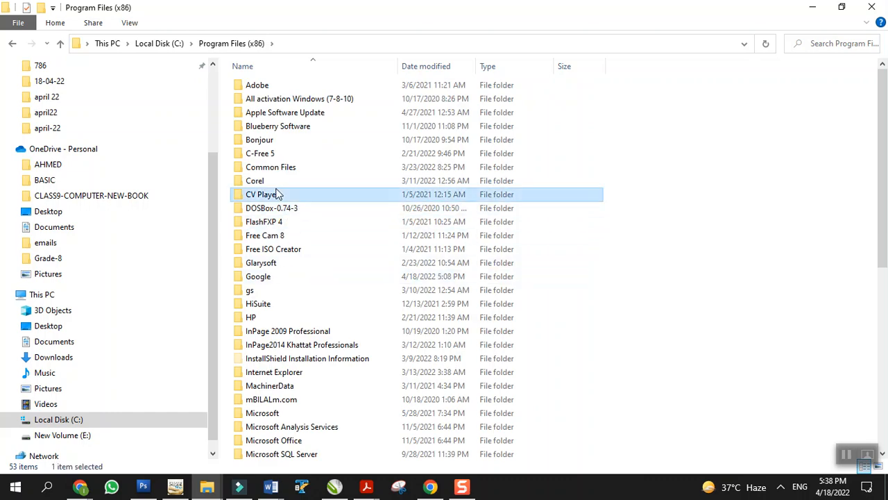
key("w")
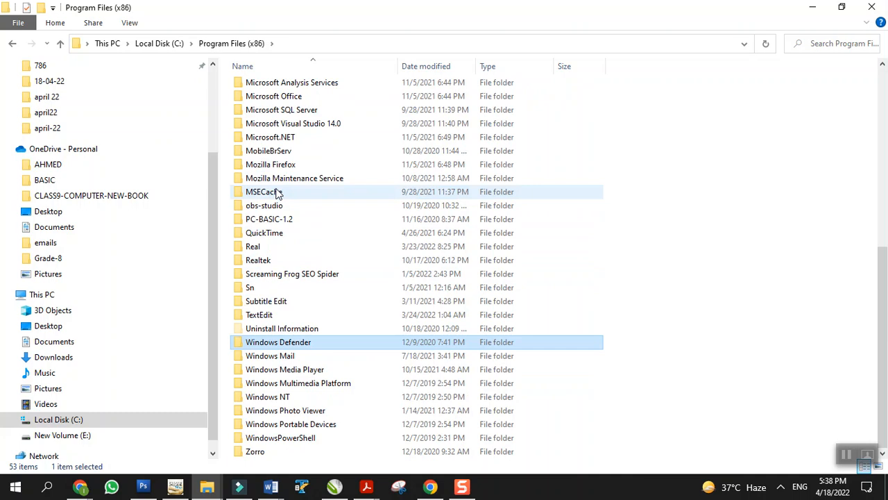
key("Down")
key("Down")
key("Down")
key("Down")
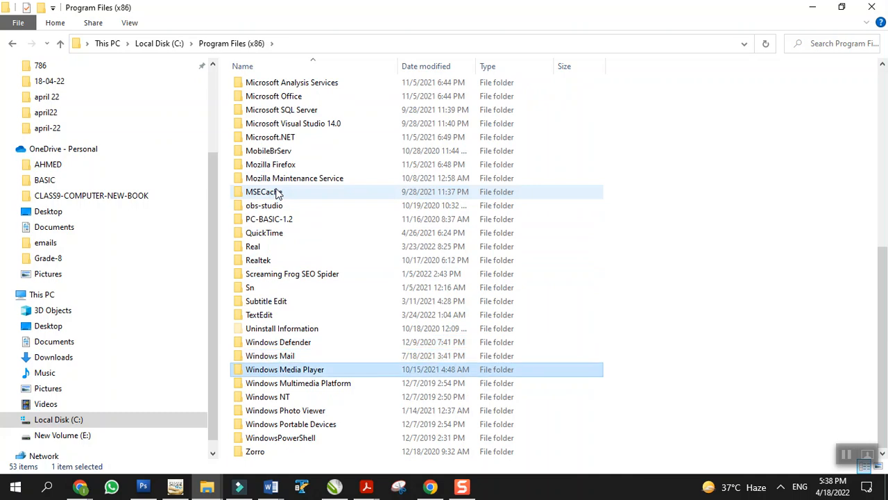
key("Down")
key("Down")
key("Down")
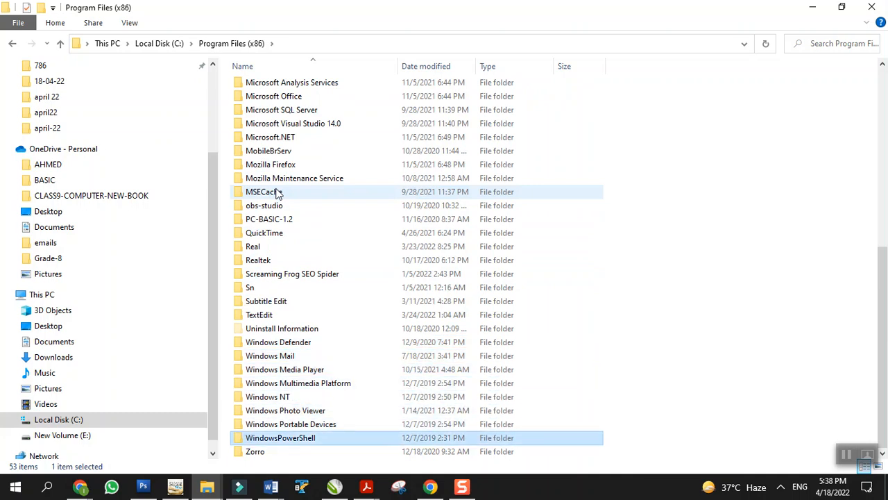
key("w")
Find the Wondershare folder in Program Files on Local Disk (C:) and open its Filmora9 subfolder.
left_click(165, 41)
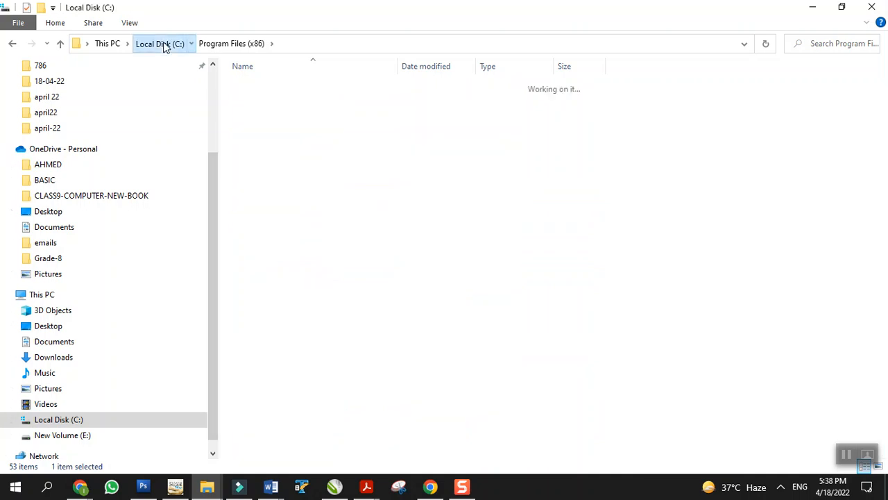
double_click(264, 196)
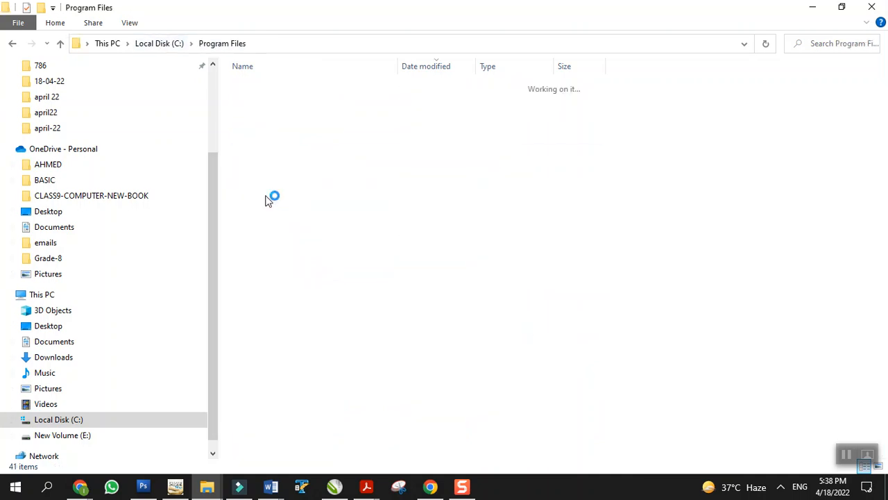
left_click(268, 197)
key("w")
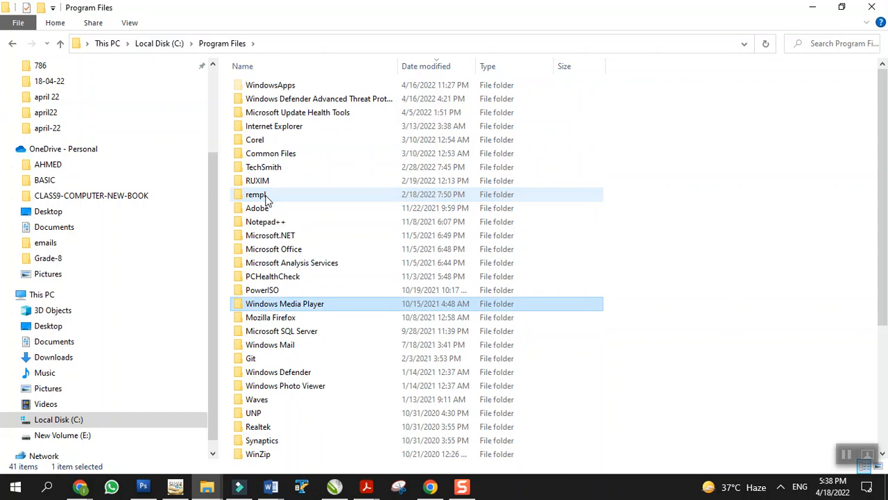
key("w")
key("w")
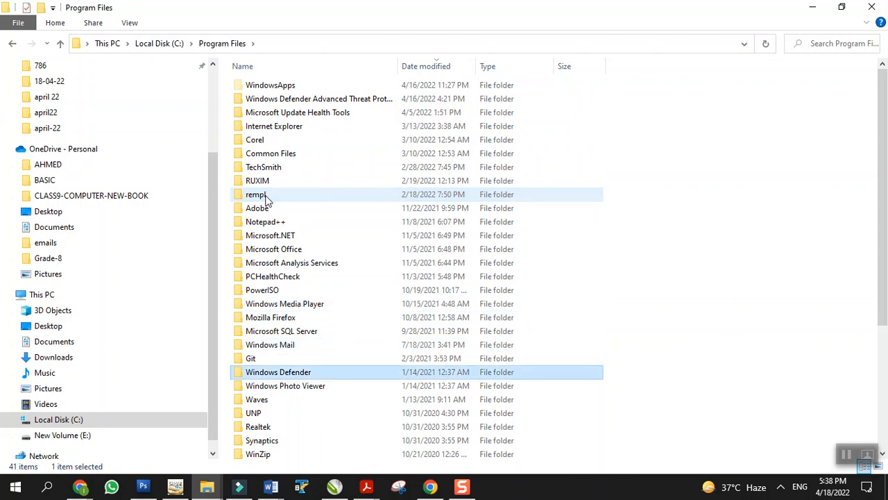
key("w")
key("w")
key("w")
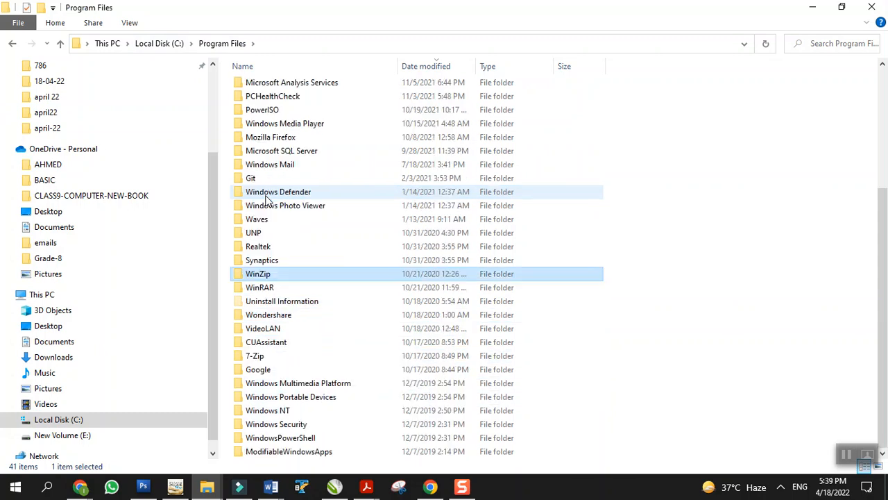
key("w")
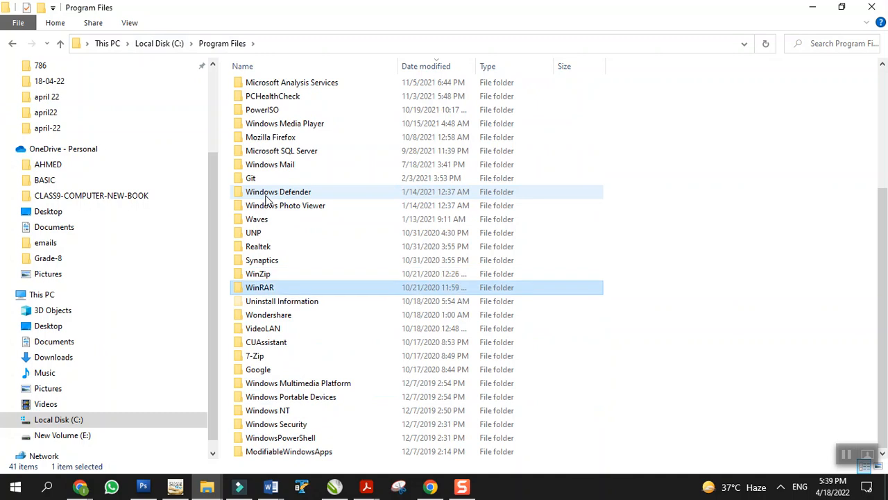
left_click(277, 320)
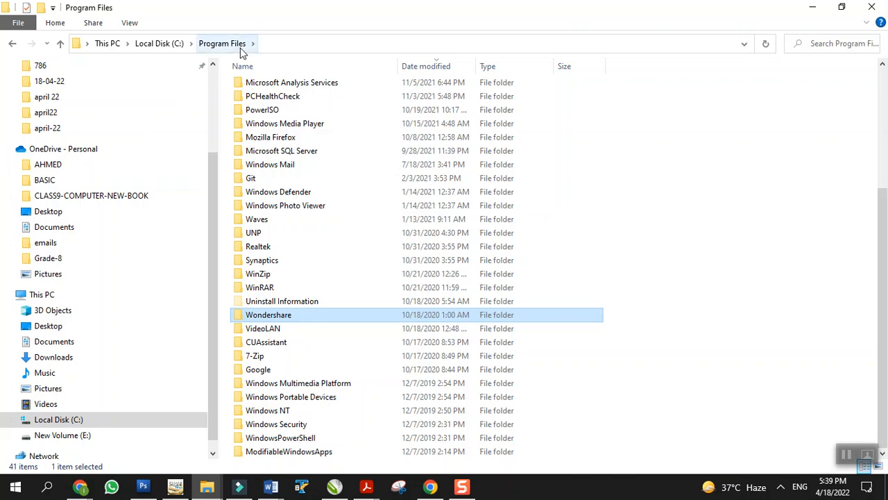
double_click(288, 319)
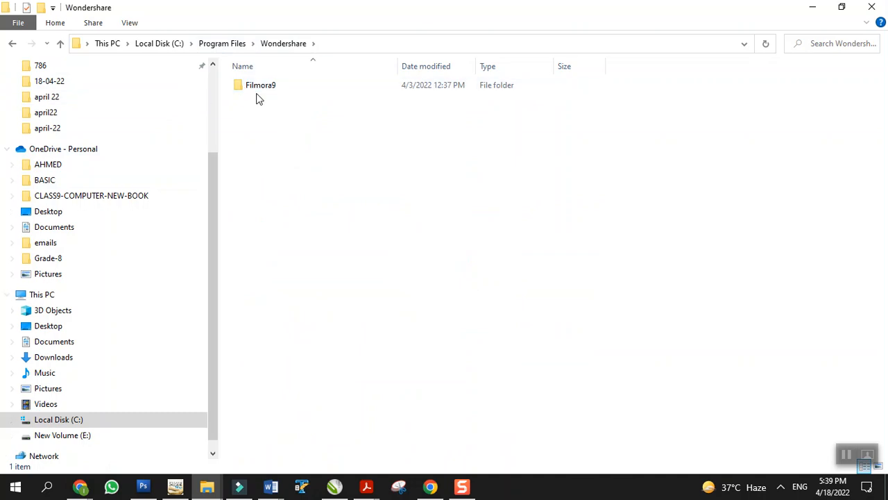
double_click(258, 94)
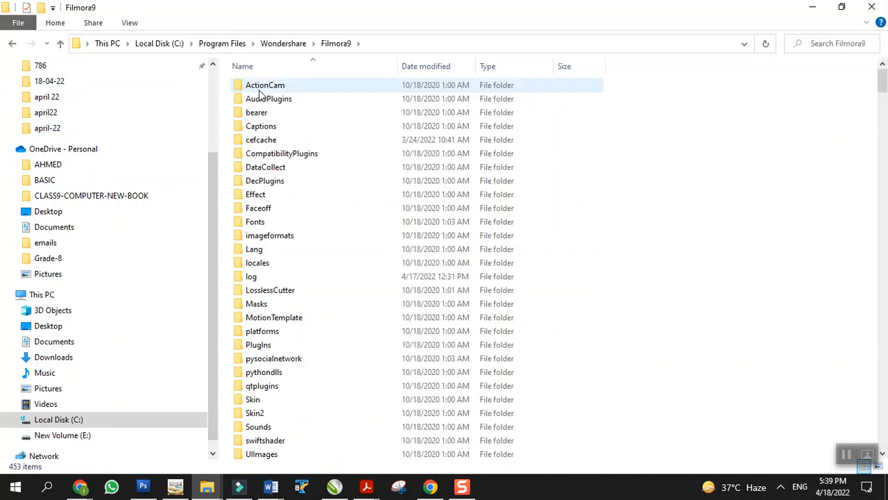
Show the paste option for the Filmora9 folder, dismiss it without pasting, and return to the Filmora9 editor.
right_click(723, 224)
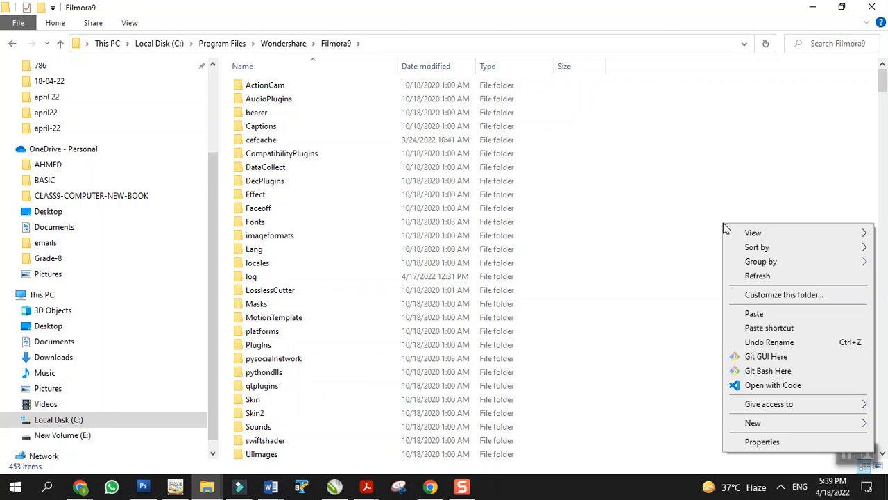
left_click(680, 143)
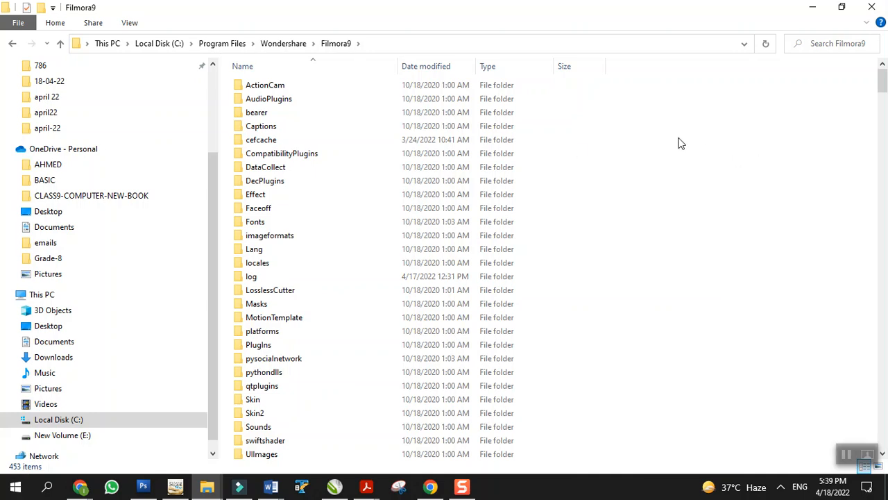
left_click(813, 8)
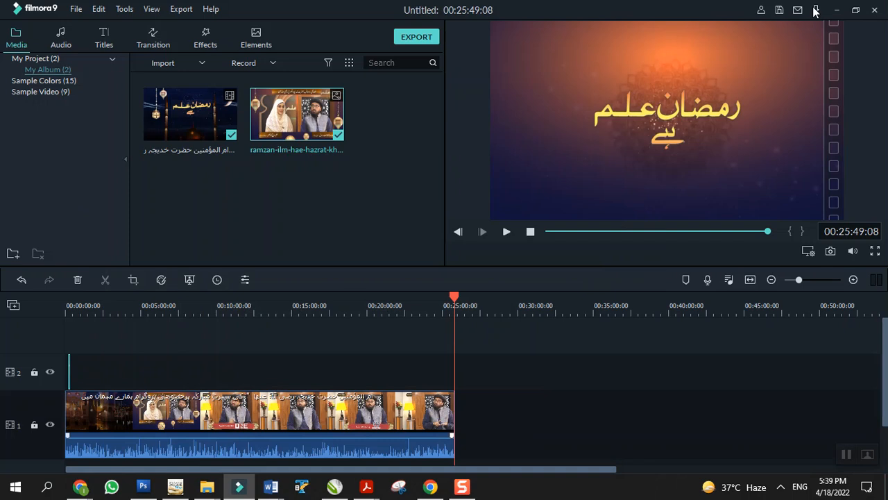